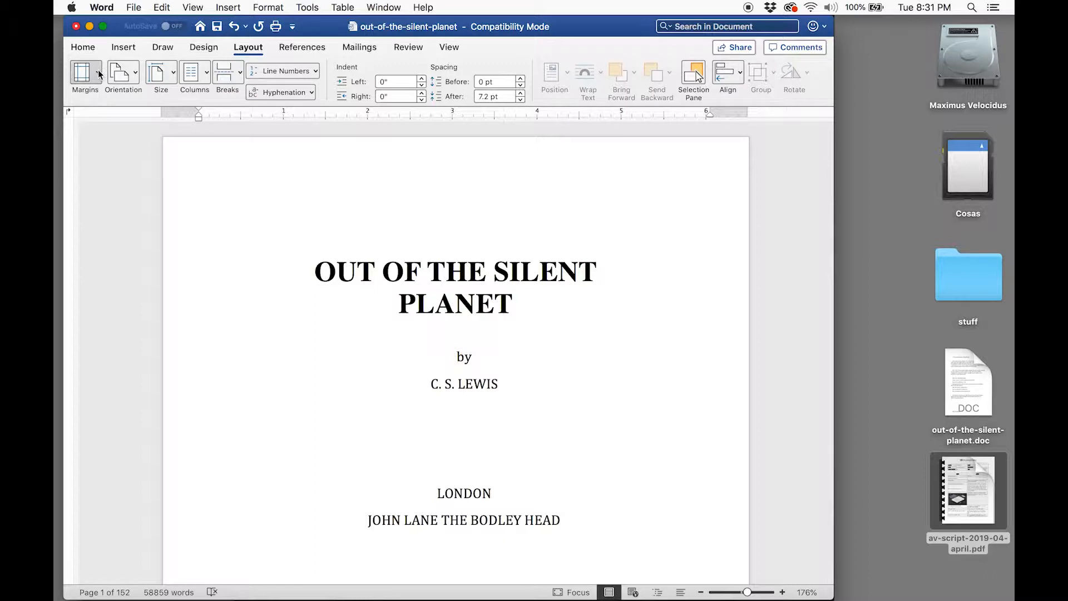
Step: Add a custom paper size named "6x9 book" in the document's page setup
{"action": "left_click", "coordinate": [98, 69]}
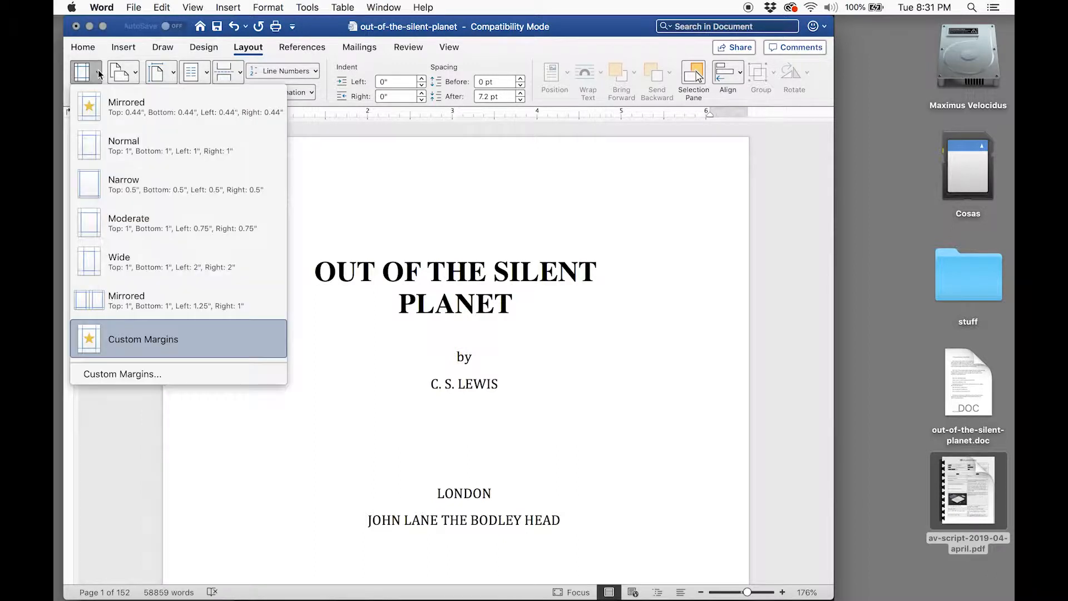
{"action": "left_click", "coordinate": [125, 375]}
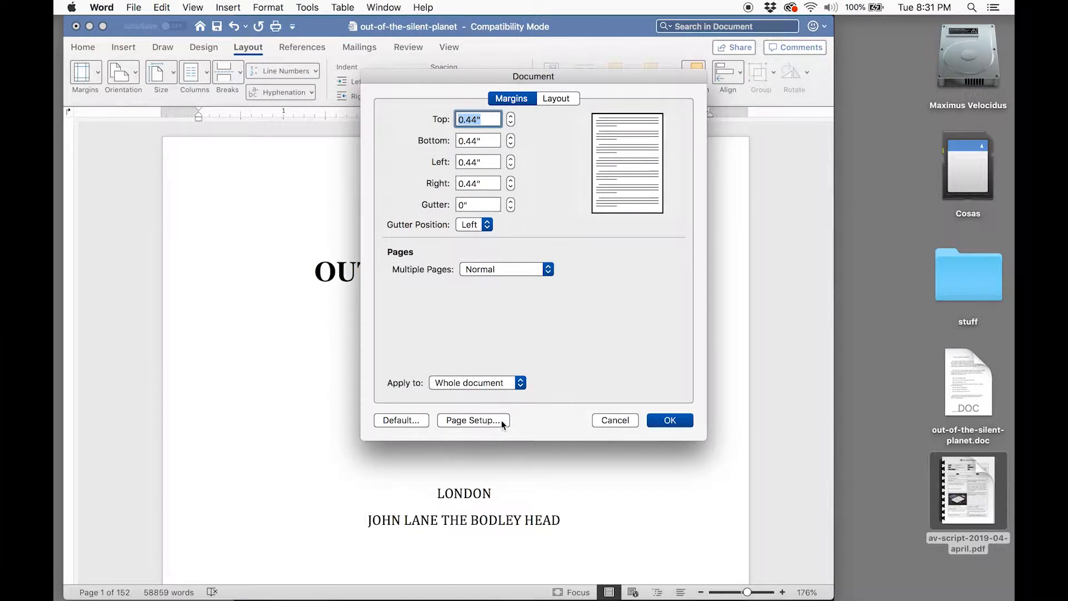
{"action": "left_click", "coordinate": [473, 420]}
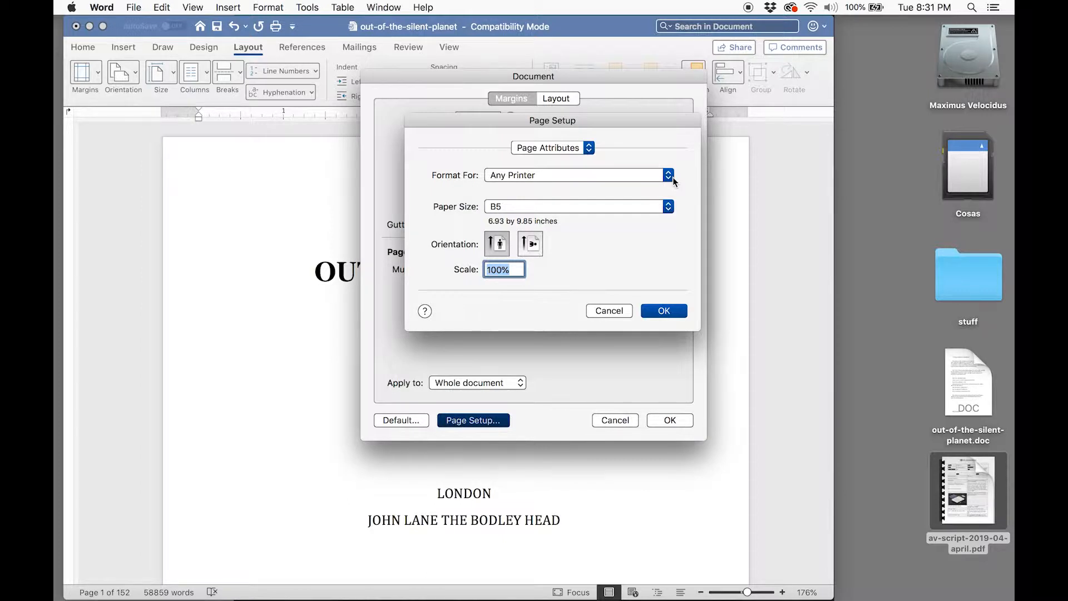
{"action": "left_click", "coordinate": [668, 206]}
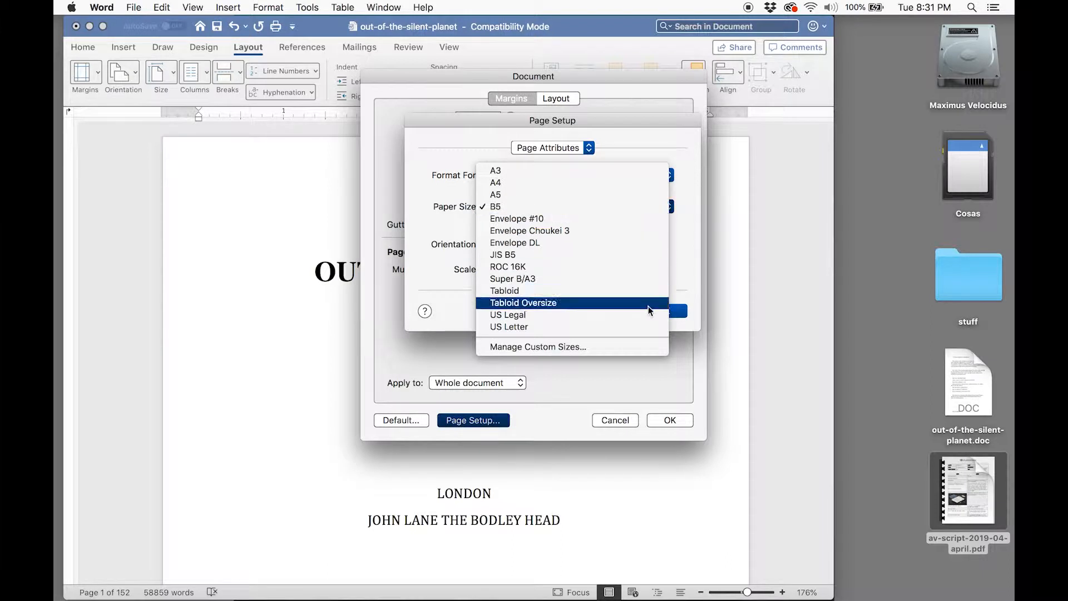
{"action": "left_click", "coordinate": [631, 349]}
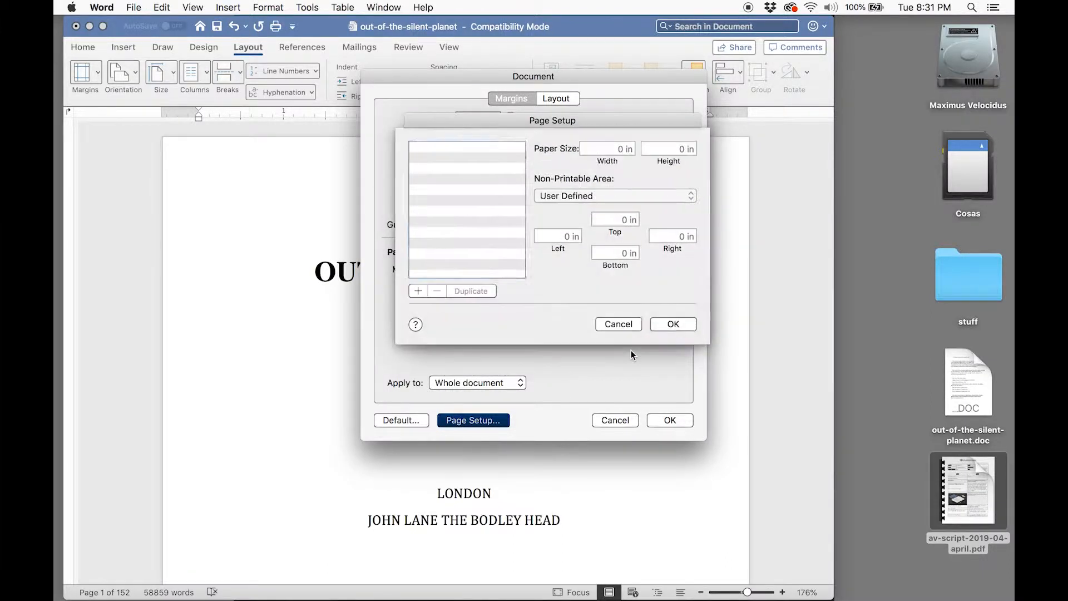
{"action": "left_click", "coordinate": [418, 290]}
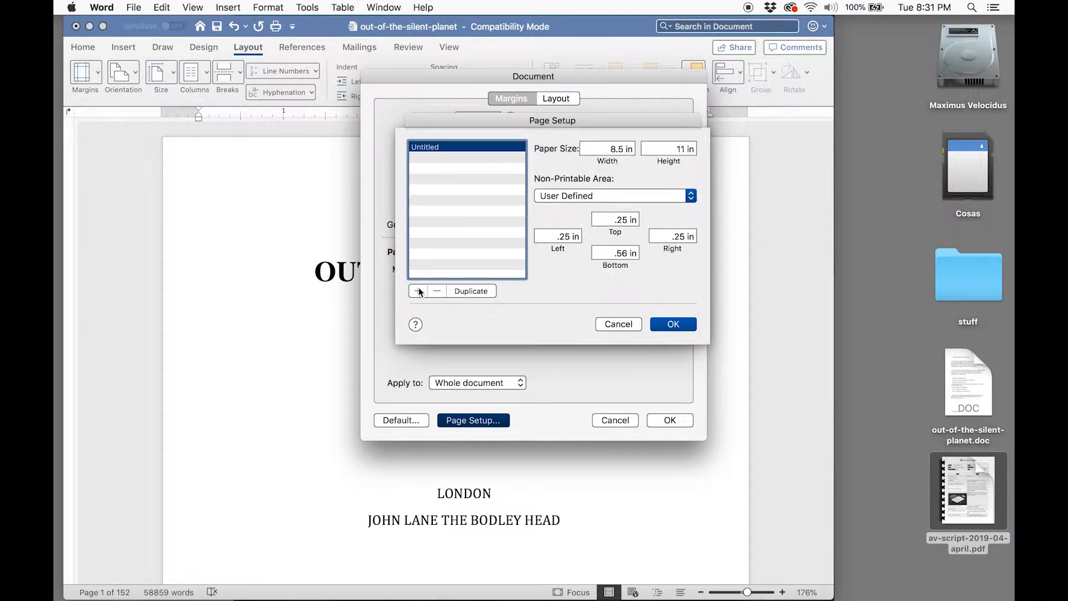
{"action": "double_click", "coordinate": [428, 147]}
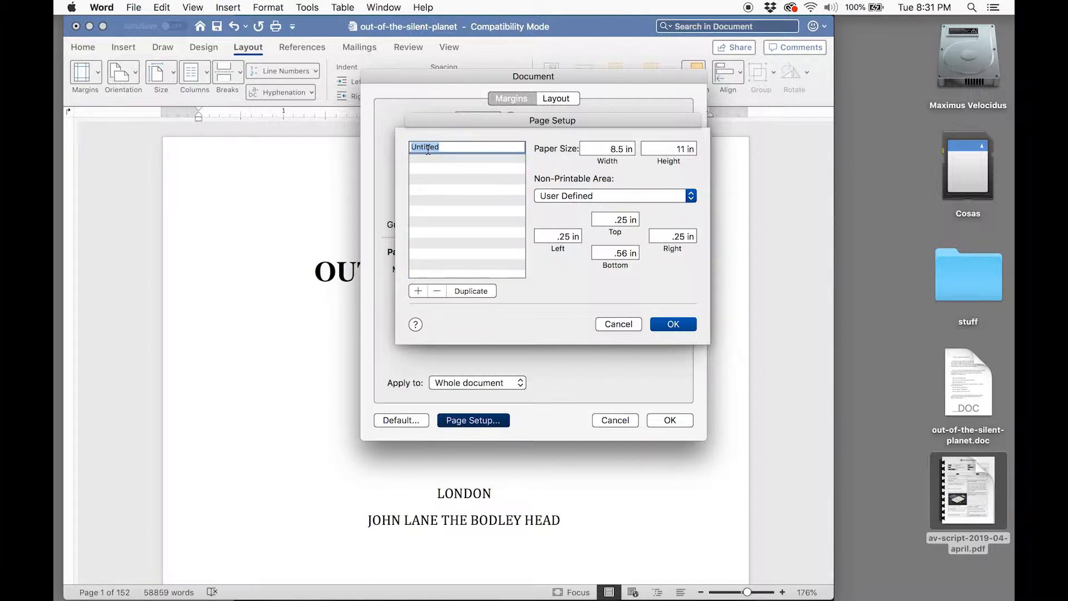
{"action": "type", "text": "6x9 book"}
Step: Set the custom paper size to 6 in wide by 9 in high and apply it to the page setup
{"action": "left_click", "coordinate": [626, 150]}
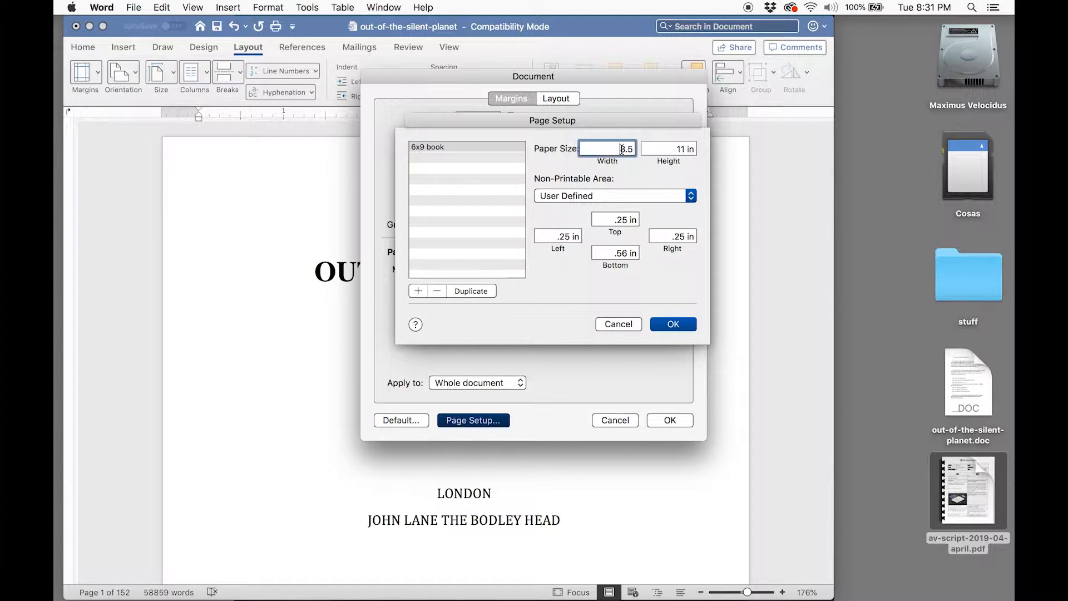
{"action": "left_click_drag", "start_coordinate": [622, 149], "coordinate": [645, 150]}
{"action": "type", "text": "6"}
{"action": "left_click", "coordinate": [674, 150]}
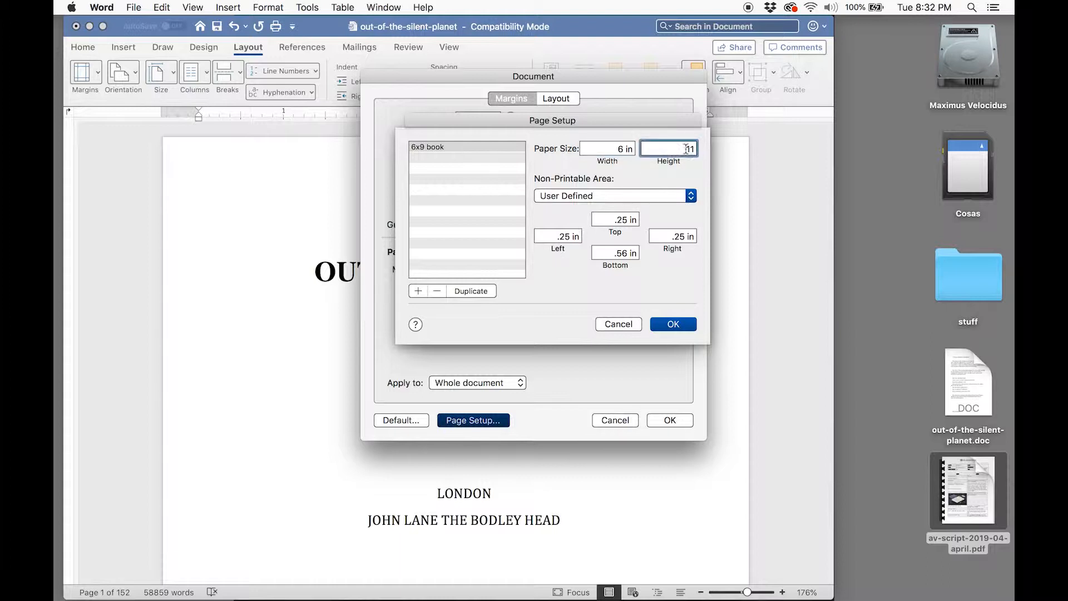
{"action": "left_click_drag", "start_coordinate": [674, 150], "coordinate": [699, 149]}
{"action": "type", "text": "9 in"}
{"action": "left_click", "coordinate": [672, 327]}
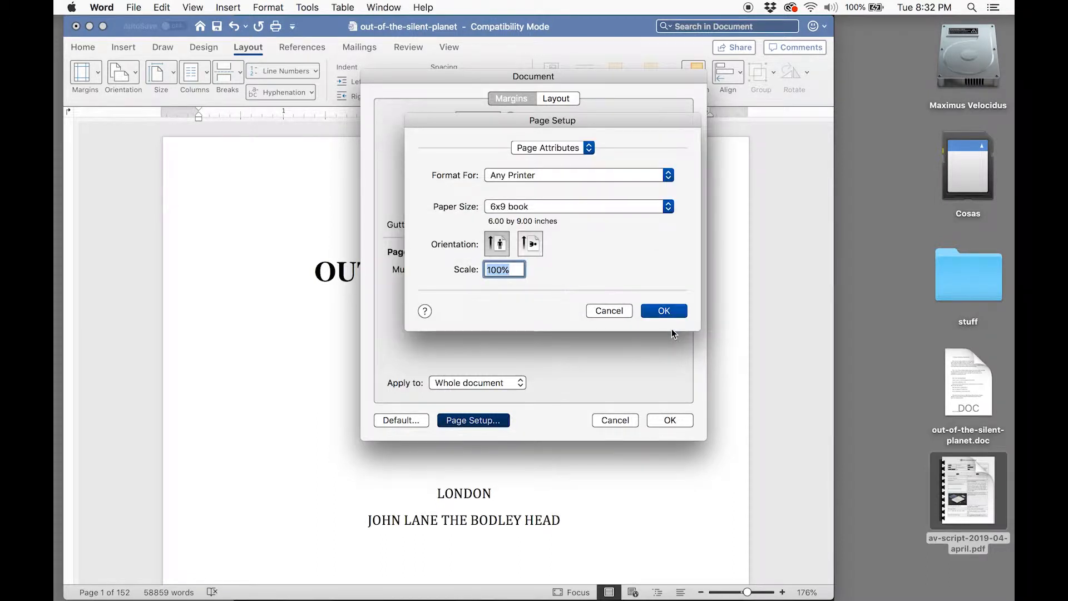
{"action": "left_click", "coordinate": [665, 312]}
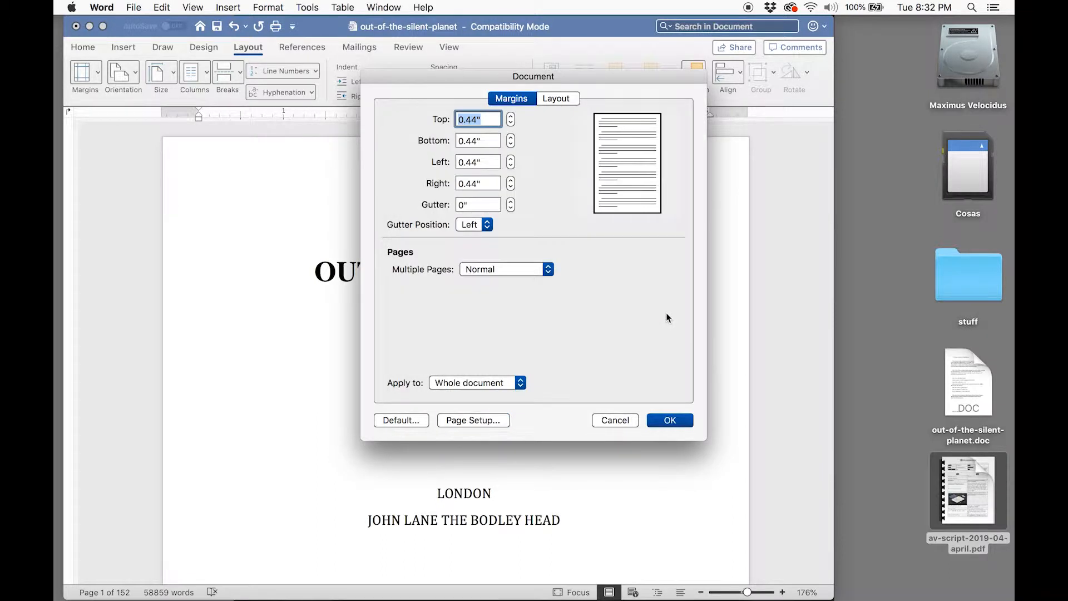
Step: Set the top and bottom page margins to 0.5"
{"action": "left_click", "coordinate": [476, 120]}
{"action": "key", "text": "BackSpace"}
{"action": "key", "text": "BackSpace"}
{"action": "type", "text": "5"}
{"action": "left_click", "coordinate": [477, 141]}
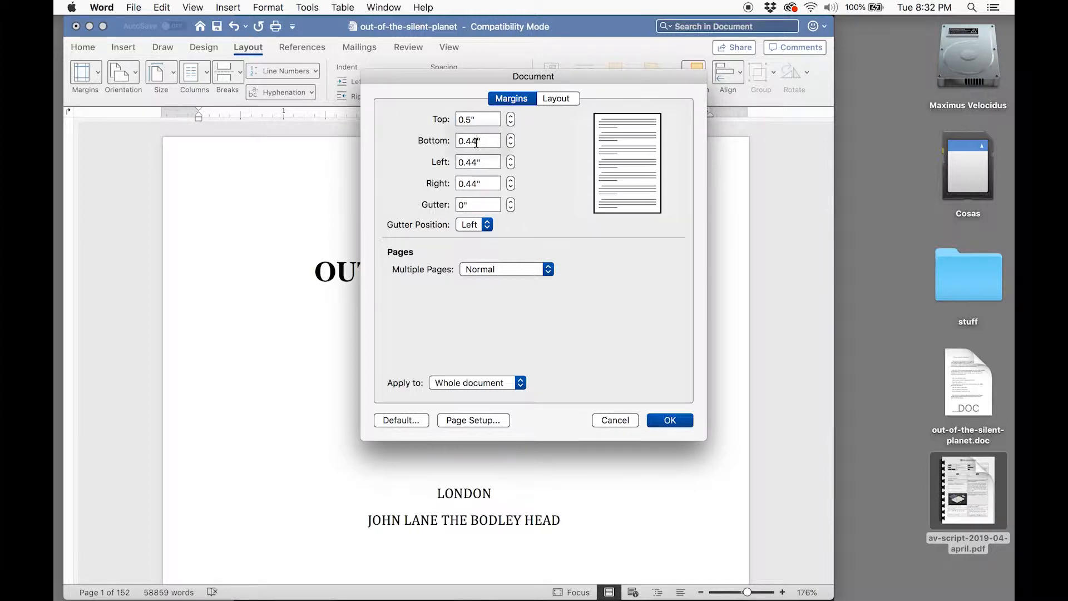
{"action": "key", "text": "BackSpace"}
{"action": "key", "text": "BackSpace"}
{"action": "type", "text": "5"}
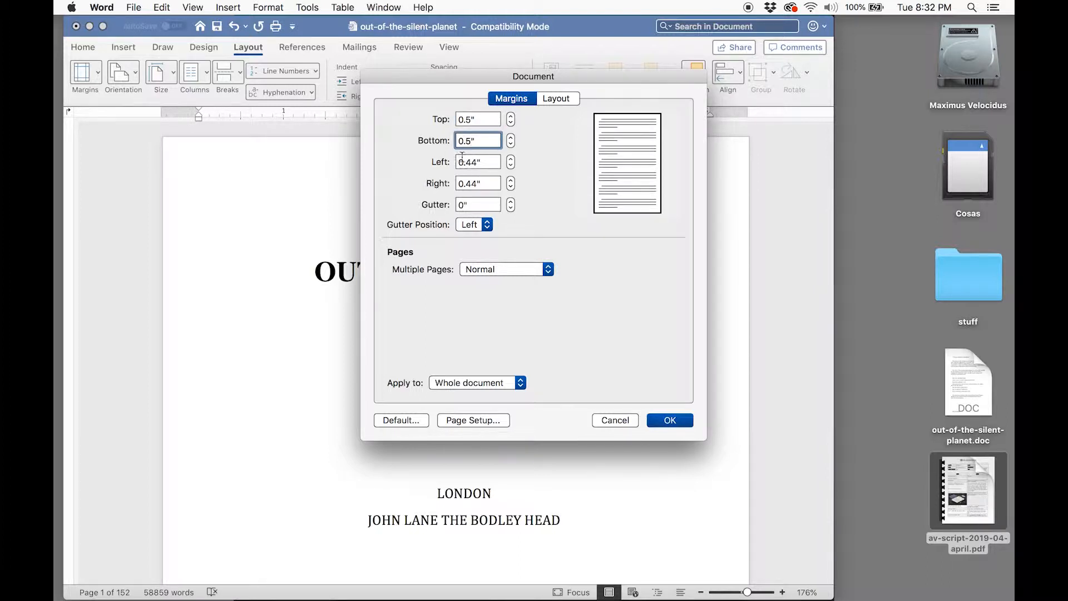
Step: Set the left and right page margins to 0.5"
{"action": "left_click", "coordinate": [476, 162]}
{"action": "key", "text": "BackSpace"}
{"action": "key", "text": "BackSpace"}
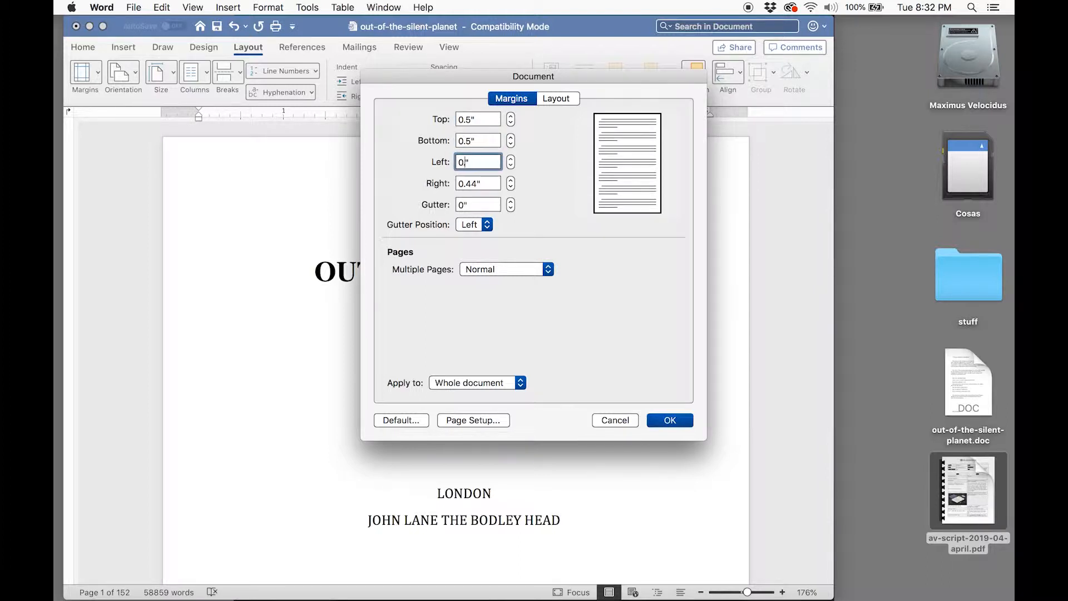
{"action": "type", "text": "5"}
{"action": "left_click", "coordinate": [476, 183]}
{"action": "key", "text": "BackSpace"}
{"action": "key", "text": "BackSpace"}
{"action": "key", "text": "BackSpace"}
{"action": "type", "text": "5"}
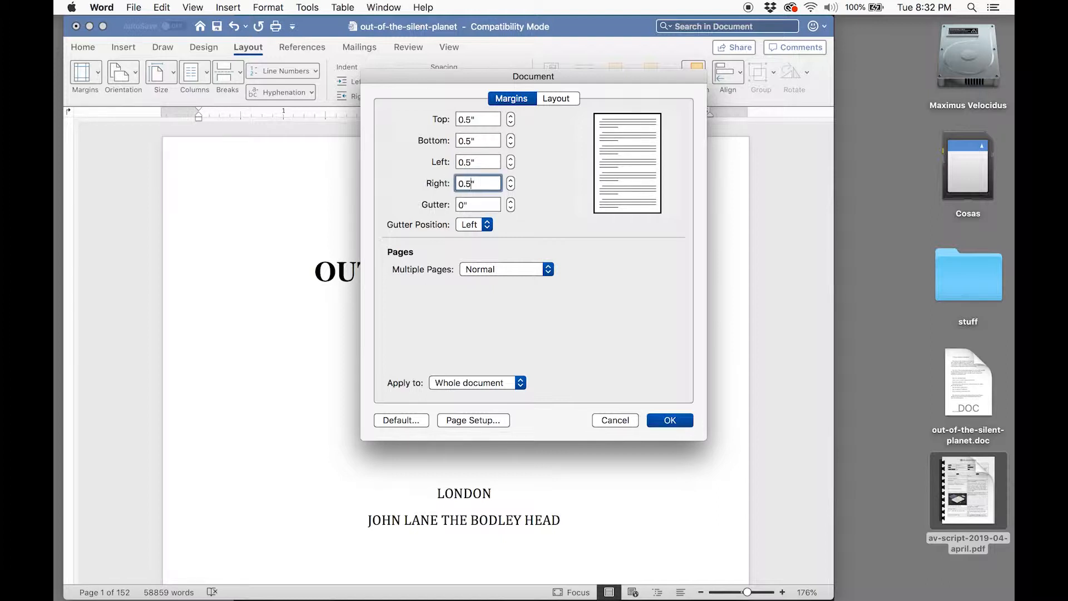
Step: Set the gutter to 0.25" and apply mirror margins to the whole document
{"action": "left_click", "coordinate": [465, 206]}
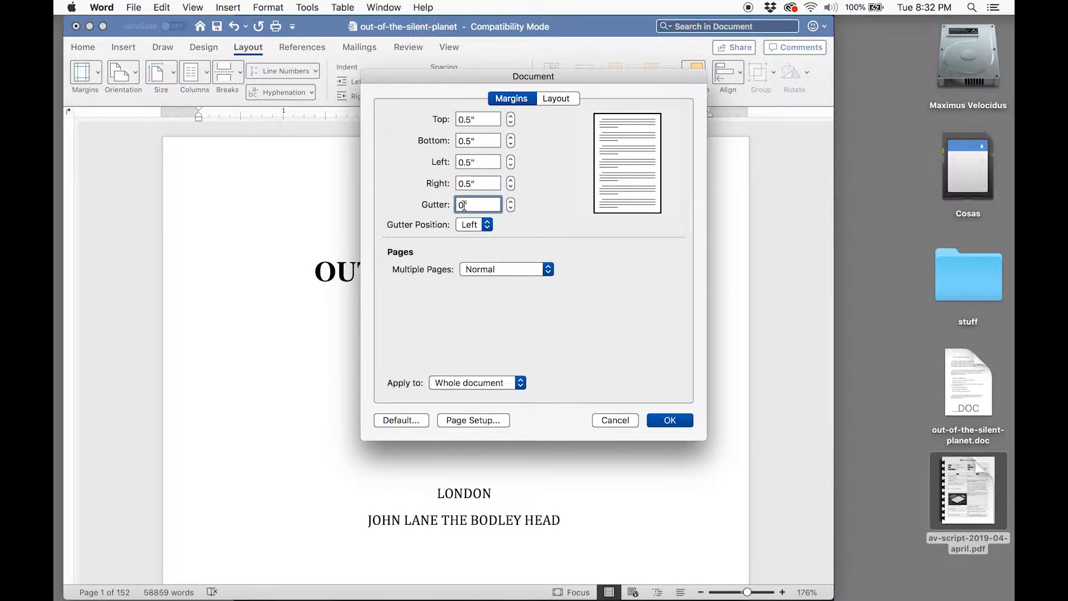
{"action": "type", "text": "."}
{"action": "type", "text": "25"}
{"action": "left_click", "coordinate": [548, 270]}
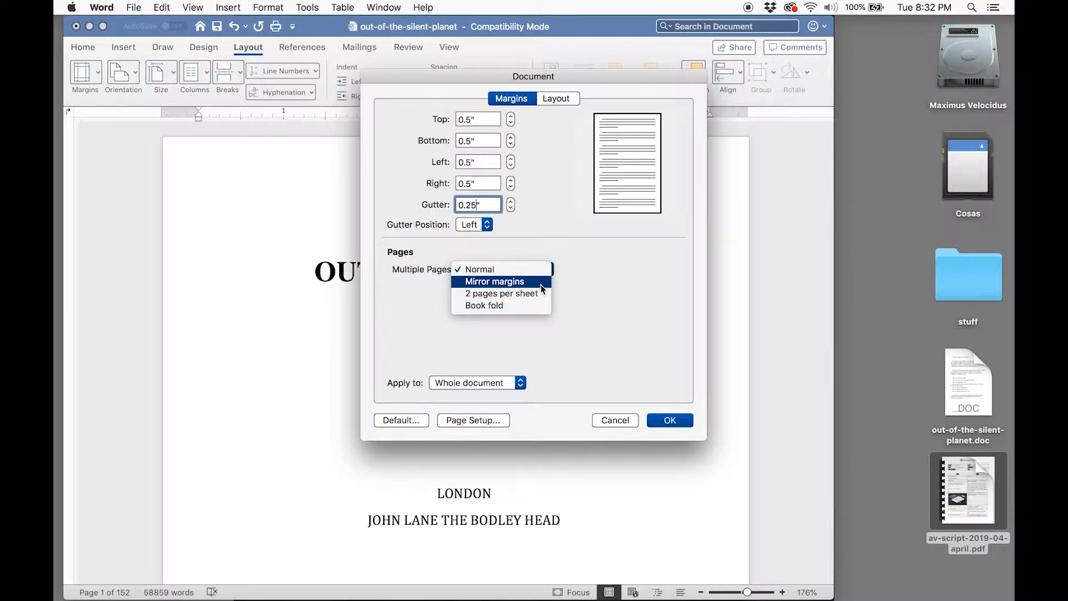
{"action": "left_click", "coordinate": [541, 284]}
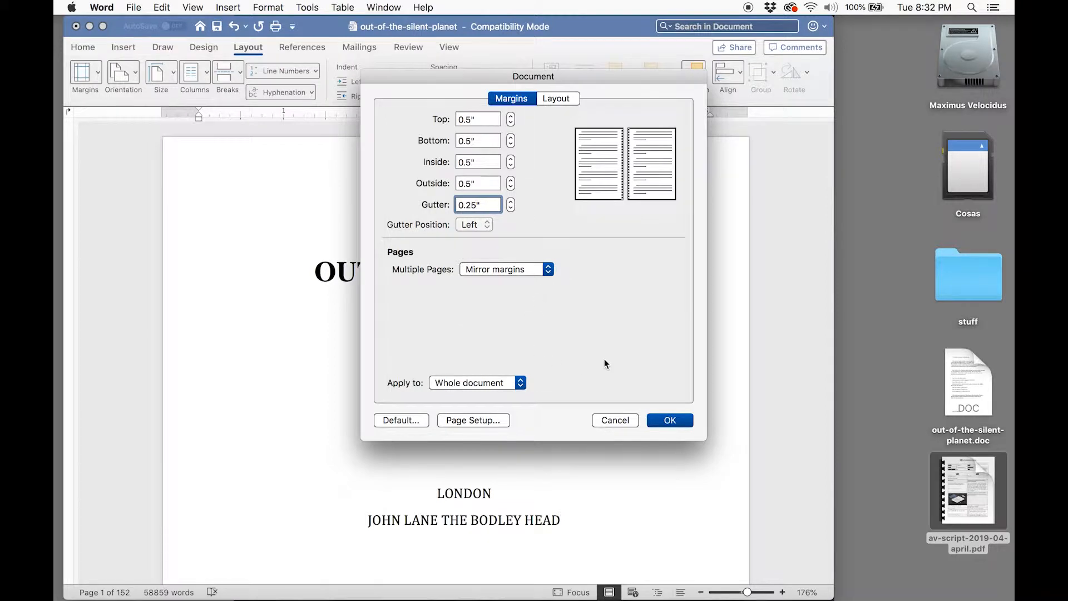
{"action": "left_click", "coordinate": [669, 420]}
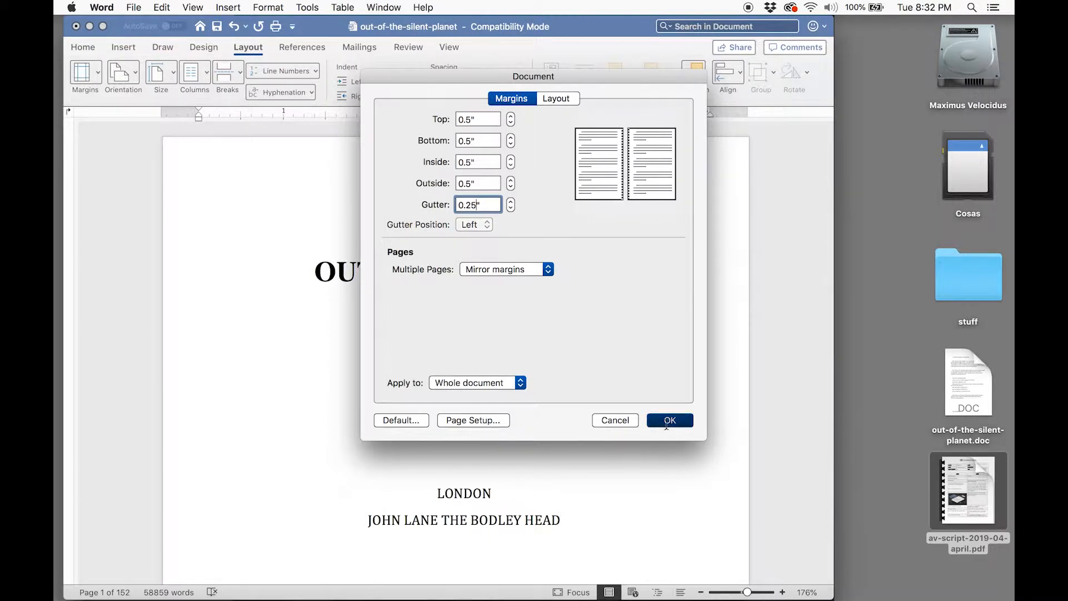
Step: Examine the inside and outside margins on successive pages of the book's opening chapter
{"action": "scroll", "coordinate": [591, 297], "scroll_direction": "down", "scroll_amount": 10}
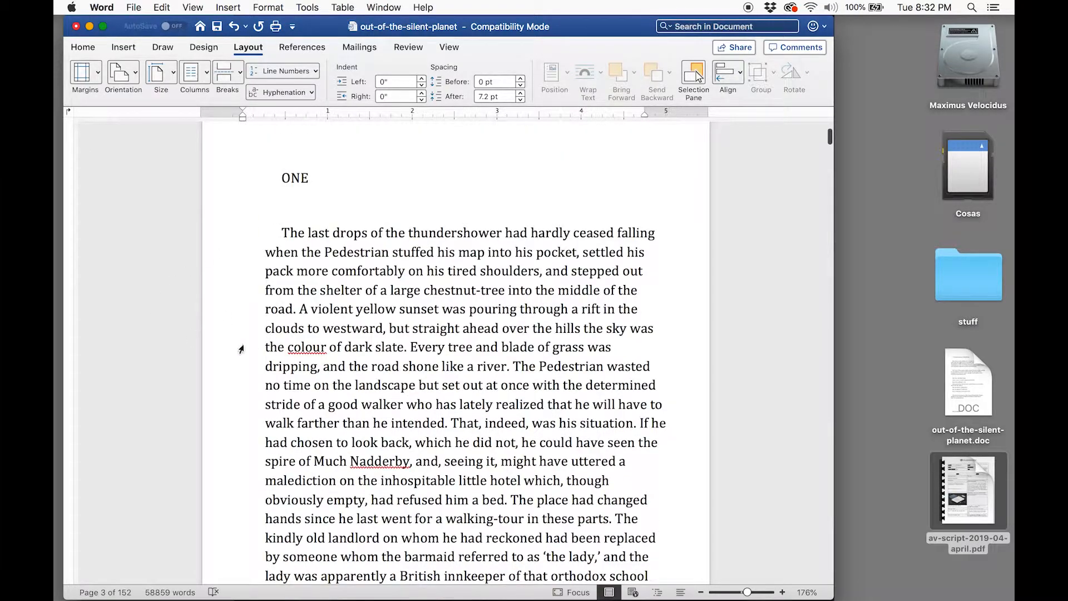
{"action": "scroll", "coordinate": [386, 275], "scroll_direction": "down", "scroll_amount": 7}
{"action": "scroll", "coordinate": [386, 274], "scroll_direction": "down", "scroll_amount": 5}
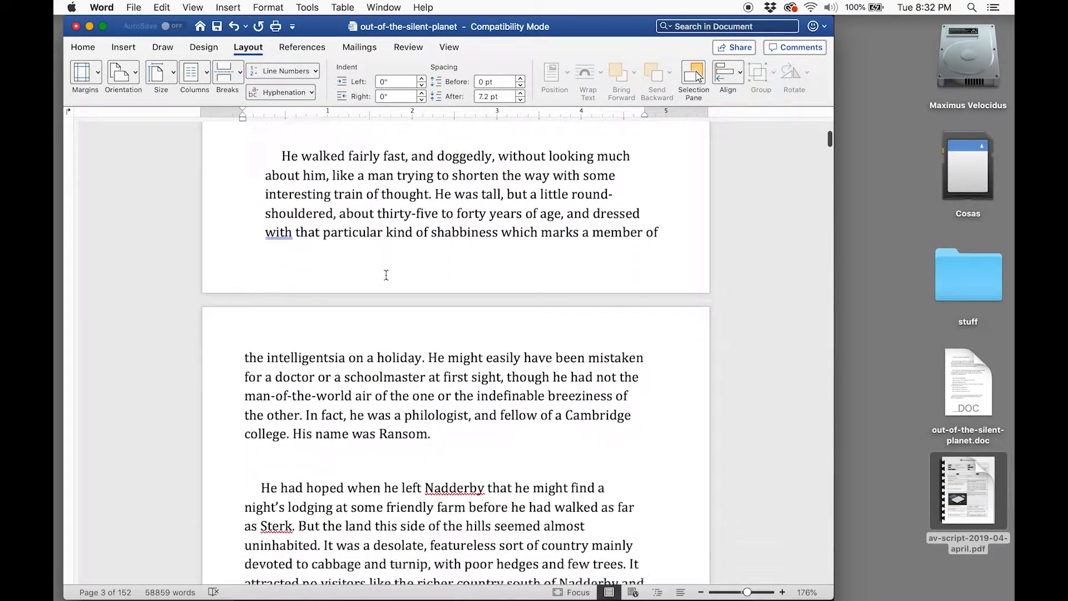
{"action": "scroll", "coordinate": [386, 275], "scroll_direction": "up", "scroll_amount": 2}
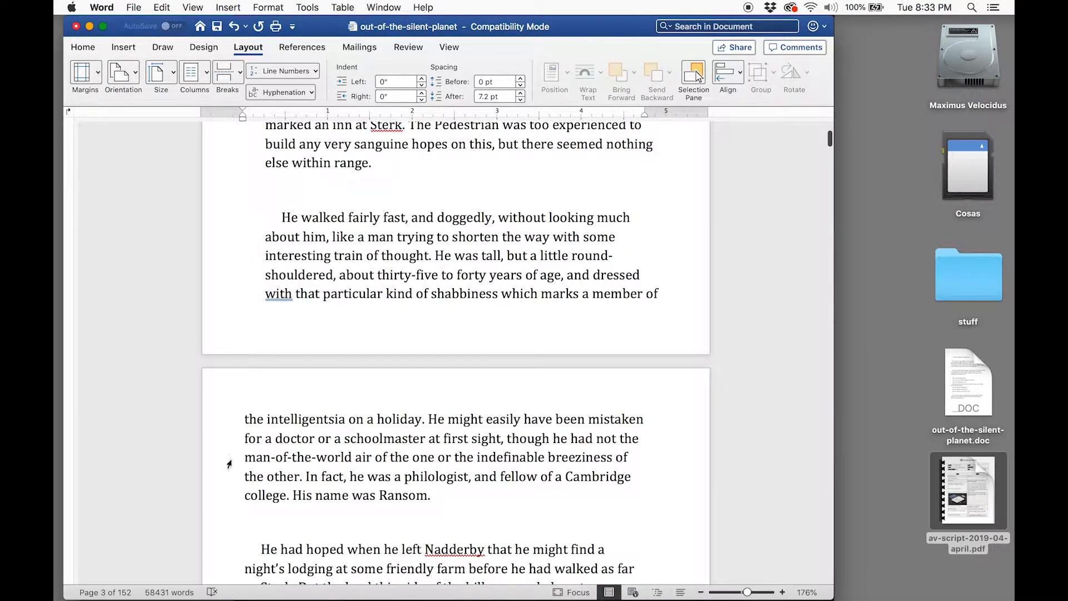
{"action": "scroll", "coordinate": [378, 227], "scroll_direction": "up", "scroll_amount": 5}
{"action": "scroll", "coordinate": [378, 227], "scroll_direction": "up", "scroll_amount": 10}
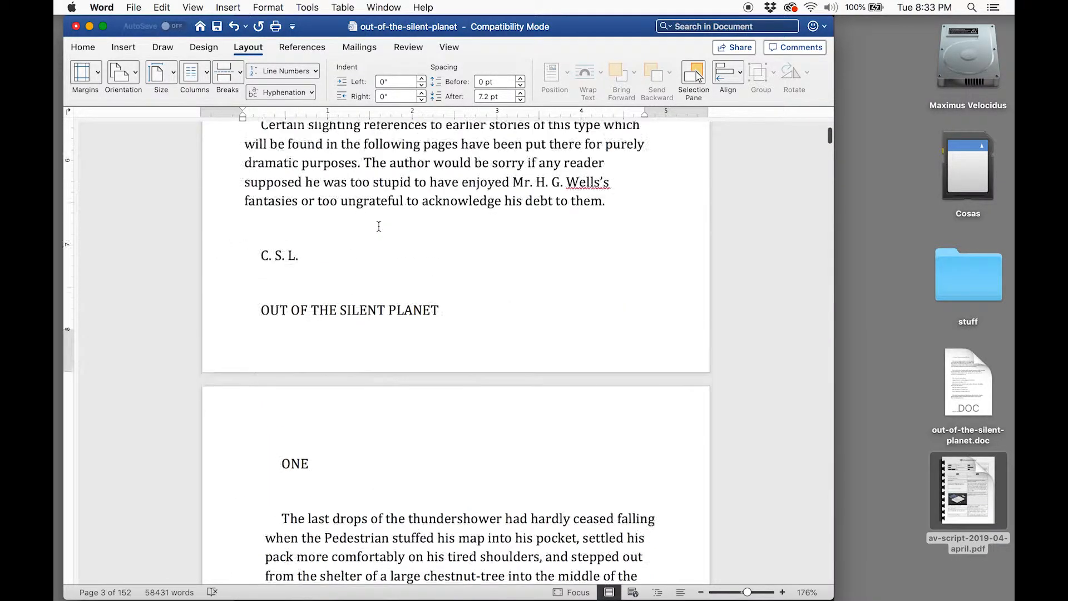
{"action": "scroll", "coordinate": [378, 227], "scroll_direction": "down", "scroll_amount": 15}
{"action": "scroll", "coordinate": [379, 227], "scroll_direction": "down", "scroll_amount": 20}
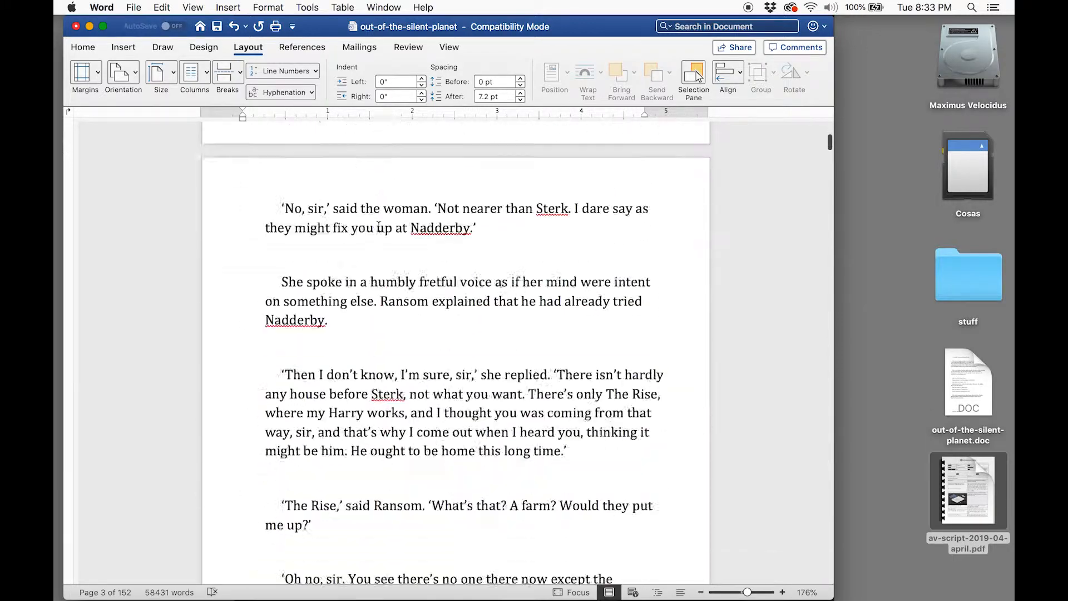
{"action": "scroll", "coordinate": [379, 226], "scroll_direction": "down", "scroll_amount": 20}
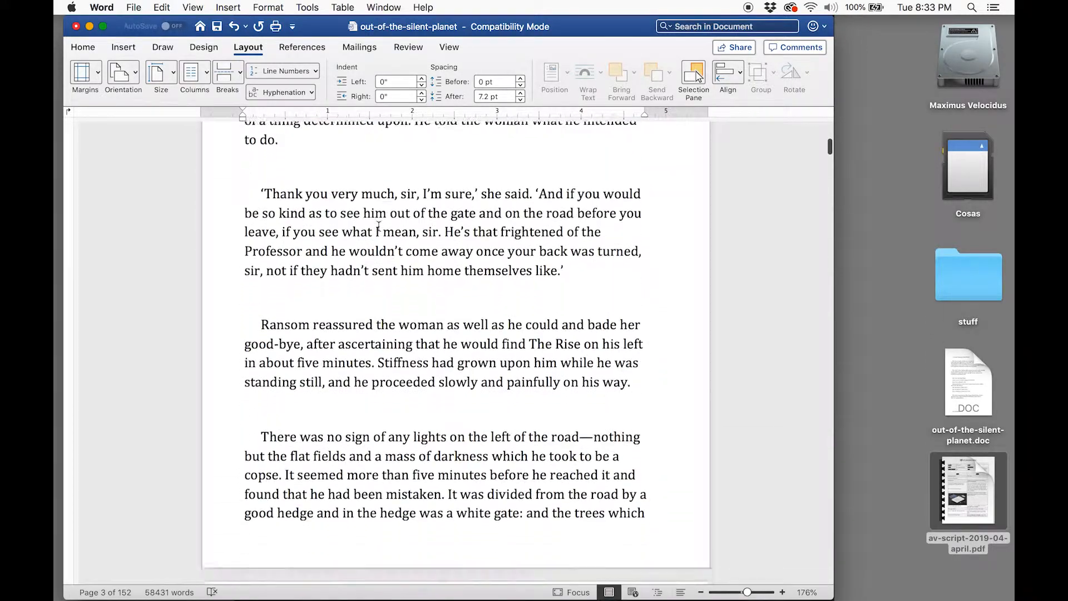
{"action": "scroll", "coordinate": [378, 226], "scroll_direction": "down", "scroll_amount": 20}
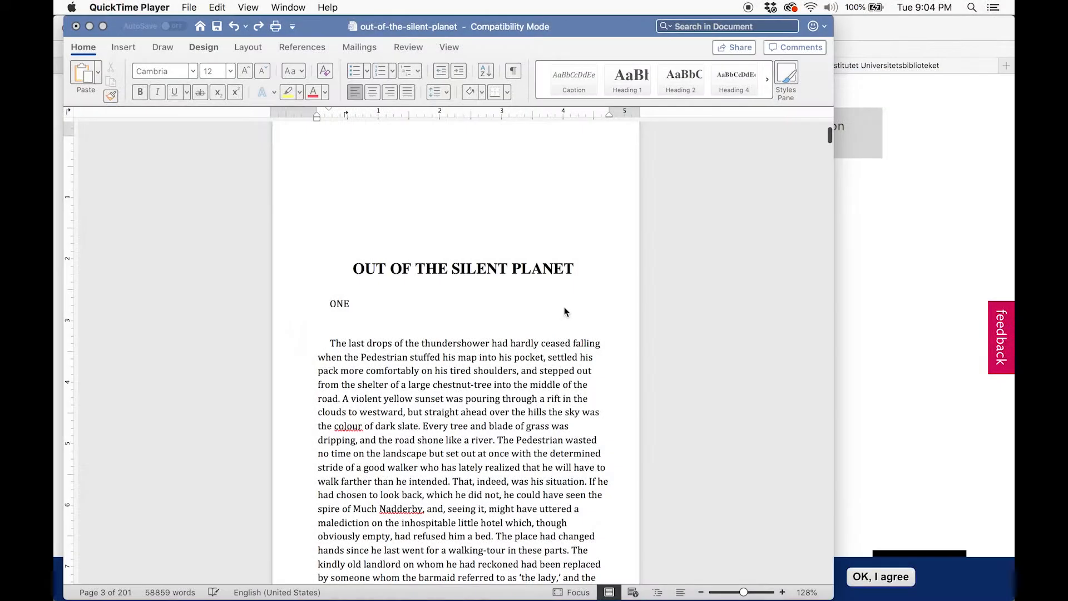
Step: Justify the text of the entire document
{"action": "scroll", "coordinate": [565, 311], "scroll_direction": "down", "scroll_amount": 5}
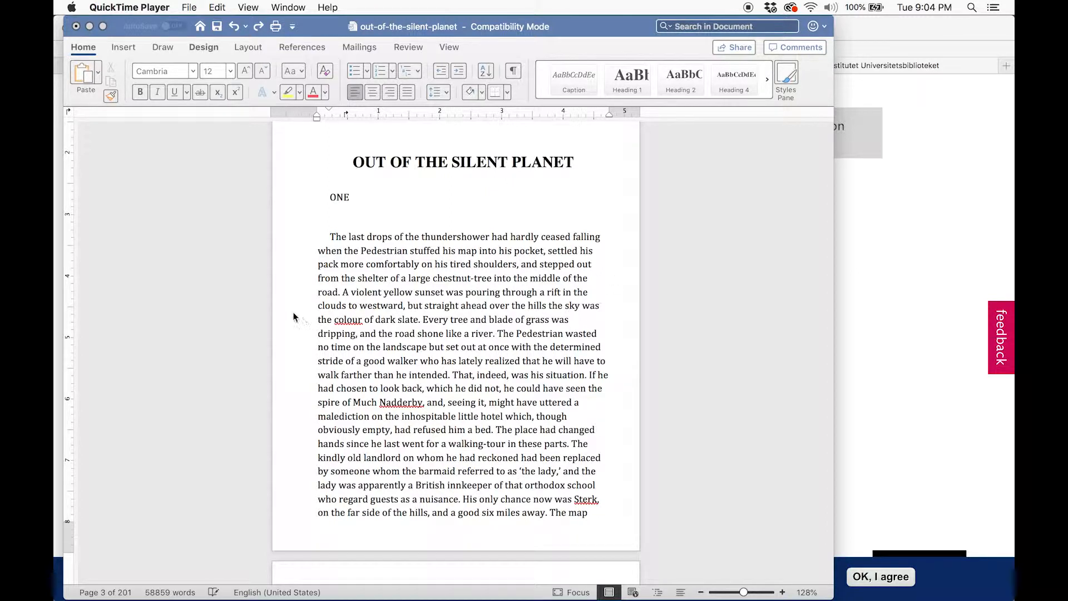
{"action": "left_click", "coordinate": [466, 181]}
{"action": "key", "text": "super+a"}
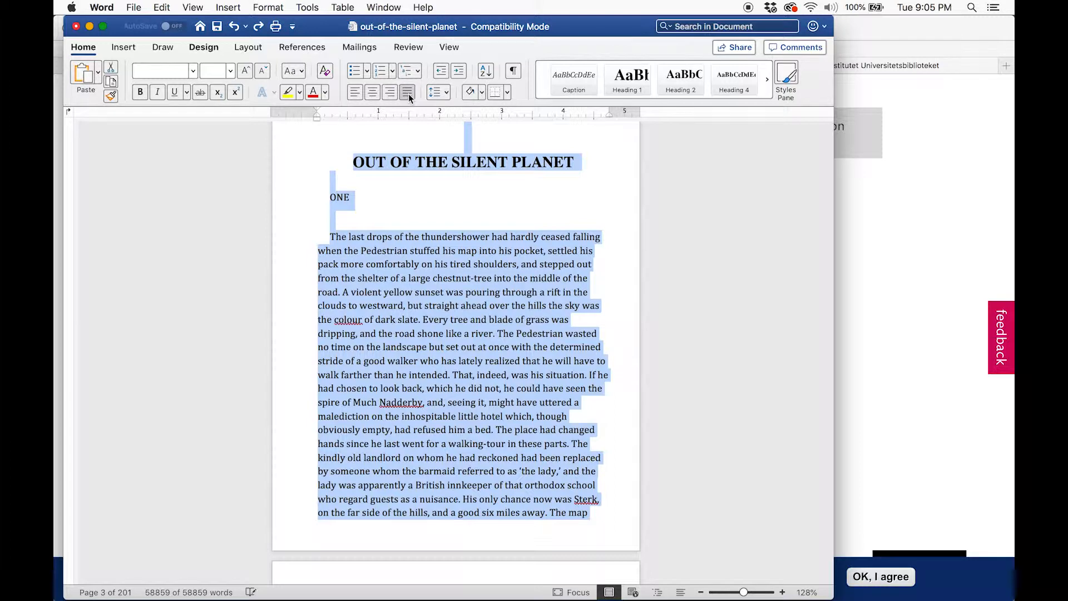
{"action": "left_click", "coordinate": [87, 49]}
{"action": "left_click", "coordinate": [88, 49]}
{"action": "left_click", "coordinate": [407, 92]}
{"action": "scroll", "coordinate": [601, 306], "scroll_direction": "down", "scroll_amount": 10}
{"action": "left_click", "coordinate": [594, 296]}
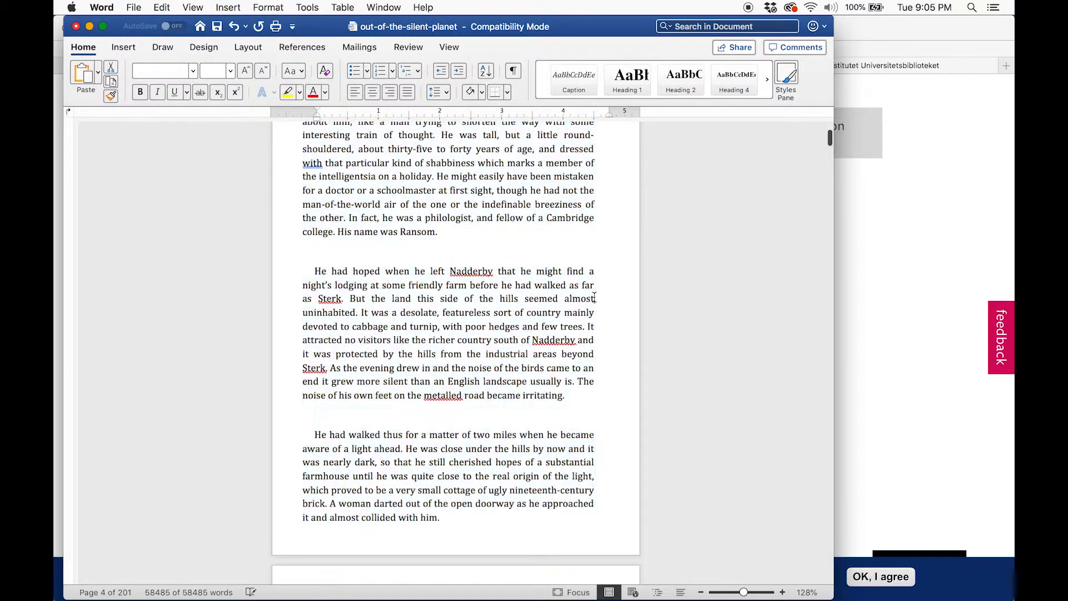
{"action": "scroll", "coordinate": [594, 296], "scroll_direction": "down", "scroll_amount": 4}
{"action": "scroll", "coordinate": [594, 296], "scroll_direction": "up", "scroll_amount": 8}
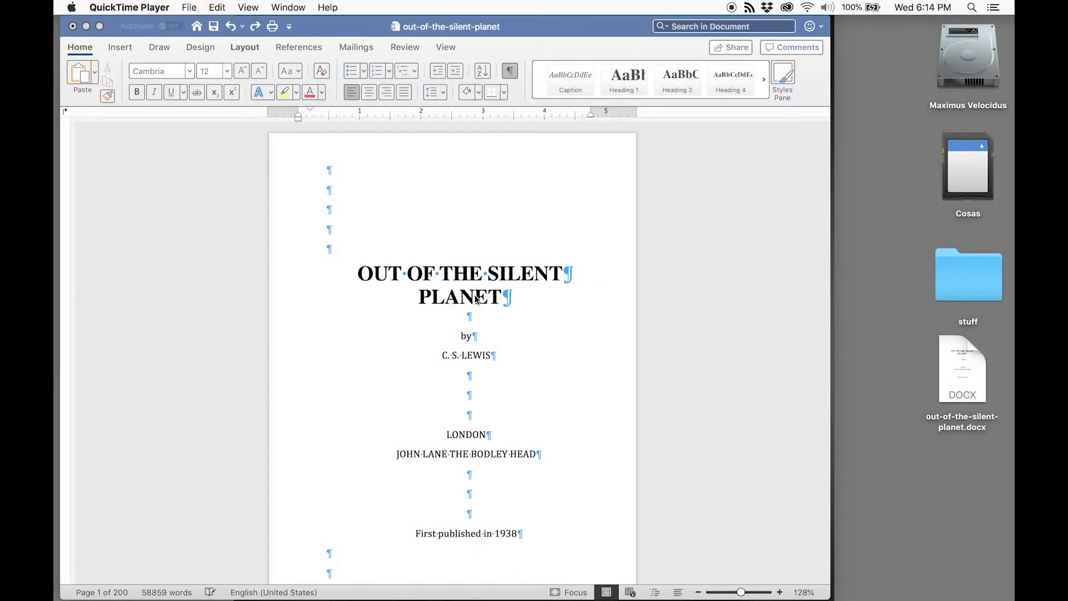
Step: Review the paragraph marks from the title page through the front matter to the start of chapter ONE
{"action": "scroll", "coordinate": [476, 299], "scroll_direction": "down", "scroll_amount": 5}
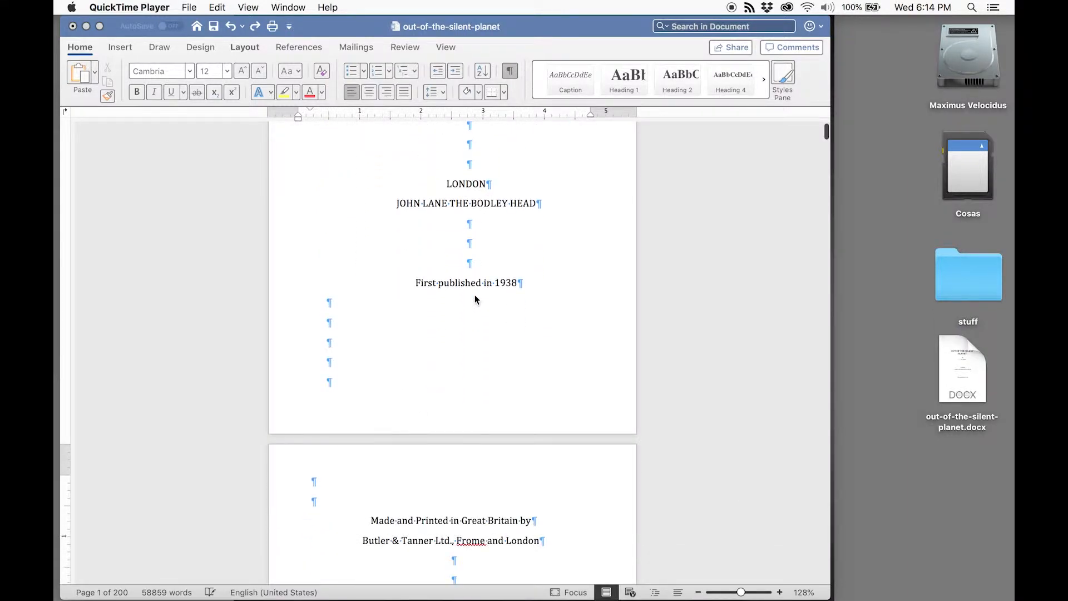
{"action": "scroll", "coordinate": [501, 351], "scroll_direction": "down", "scroll_amount": 12}
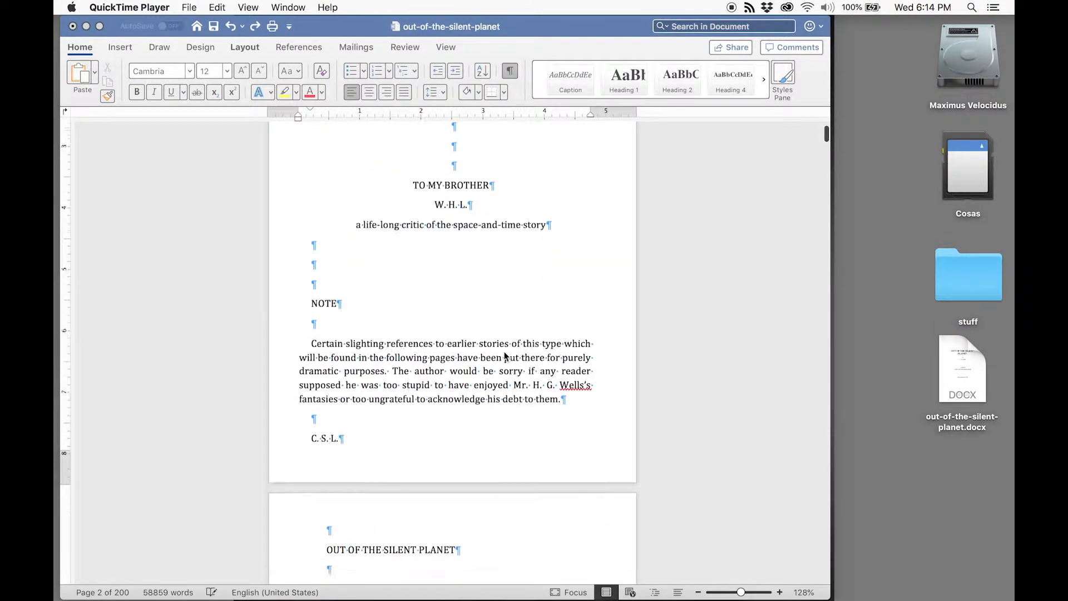
{"action": "scroll", "coordinate": [505, 357], "scroll_direction": "down", "scroll_amount": 10}
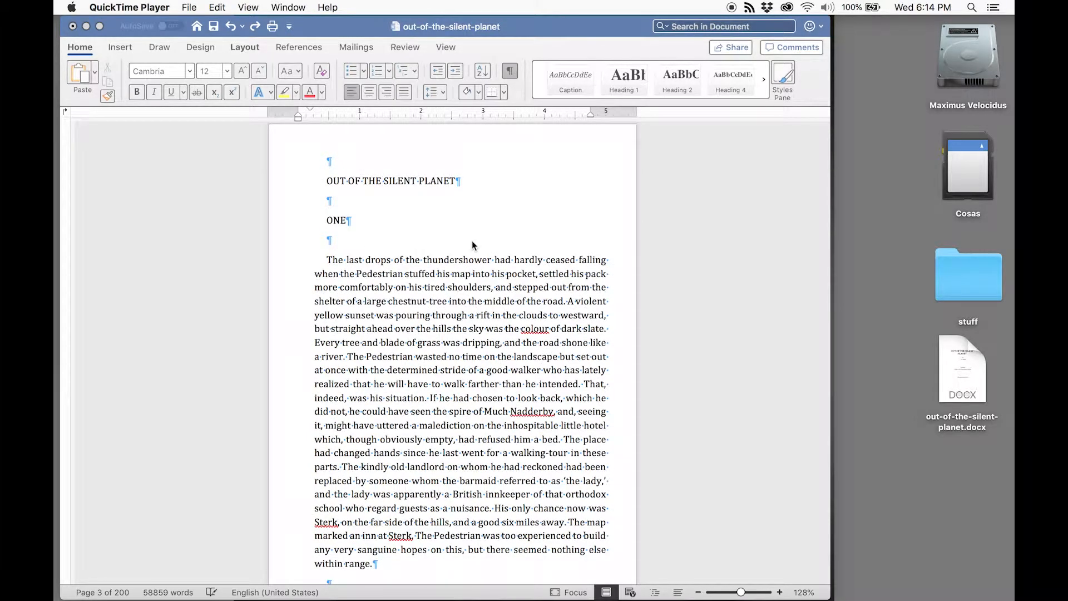
{"action": "scroll", "coordinate": [472, 243], "scroll_direction": "up", "scroll_amount": 20}
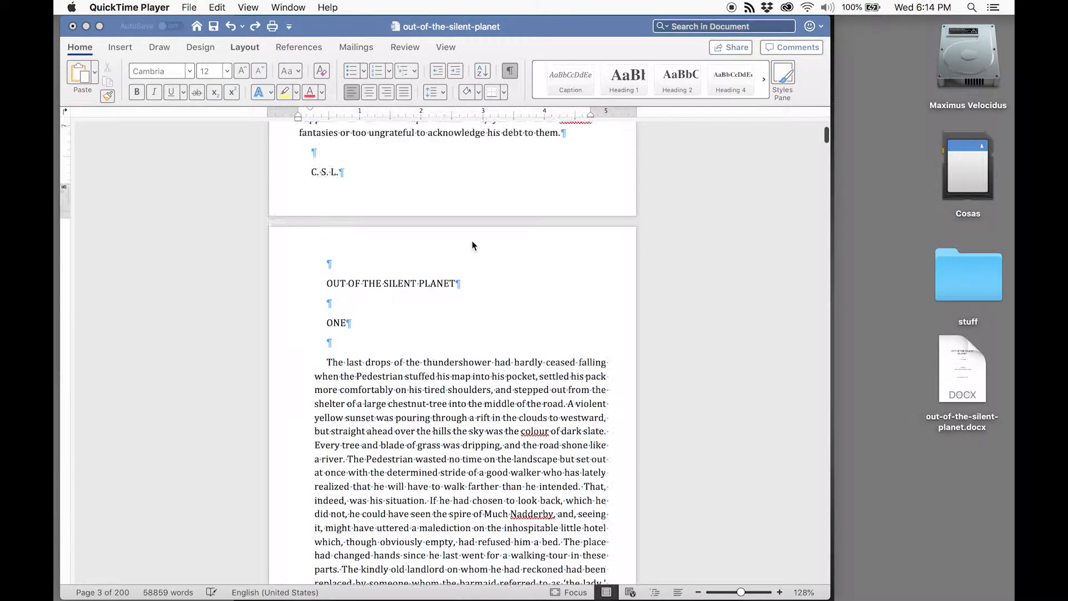
{"action": "scroll", "coordinate": [471, 245], "scroll_direction": "up", "scroll_amount": 5}
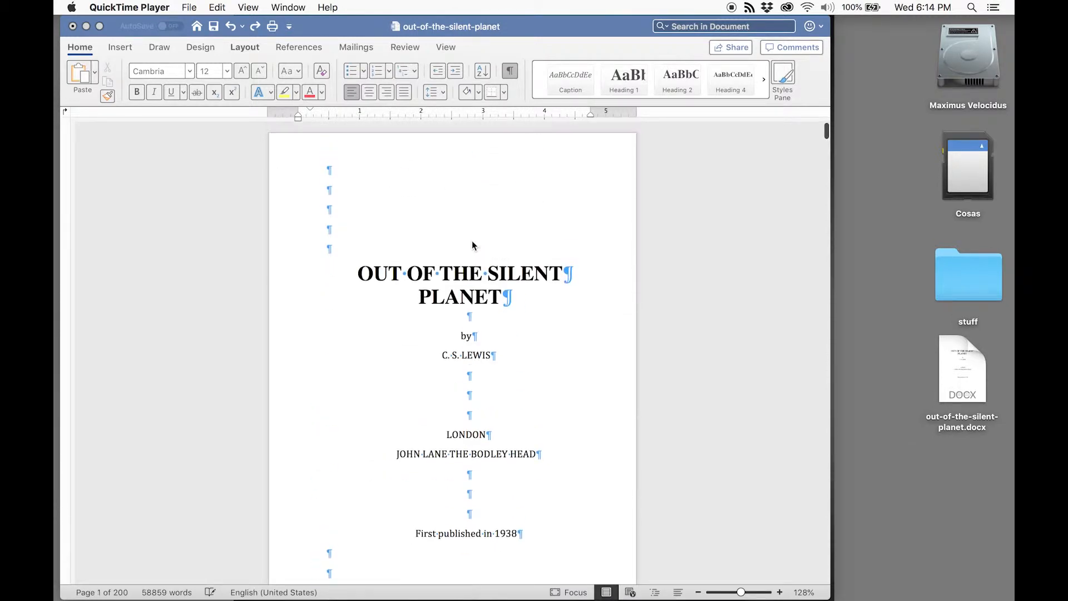
Step: Insert a Next Page section break after the signature closing the author's note, ahead of the page where chapter ONE starts
{"action": "scroll", "coordinate": [368, 235], "scroll_direction": "down", "scroll_amount": 10}
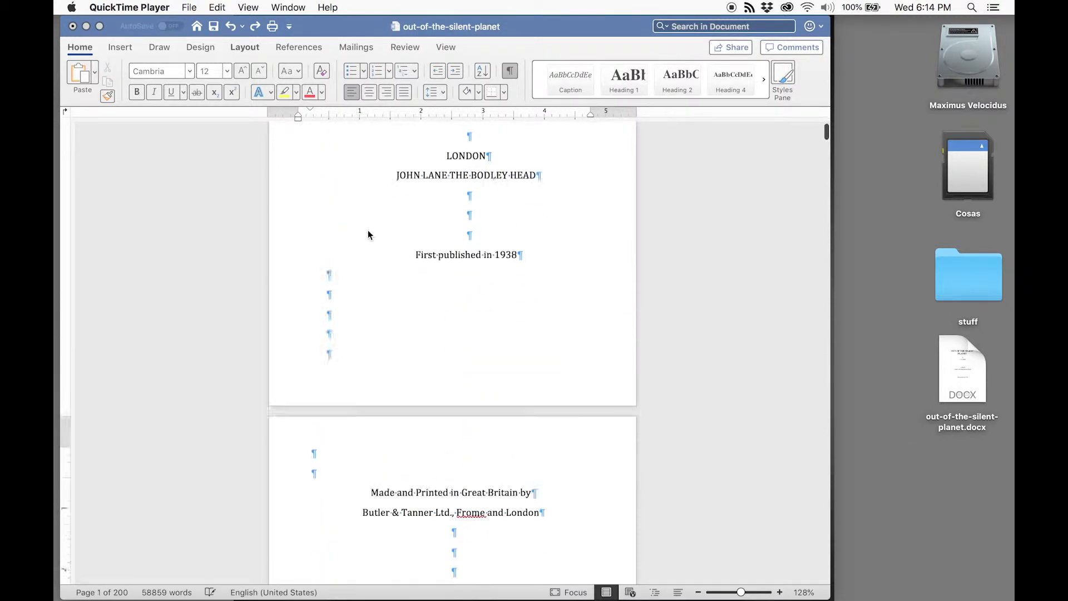
{"action": "scroll", "coordinate": [368, 235], "scroll_direction": "down", "scroll_amount": 5}
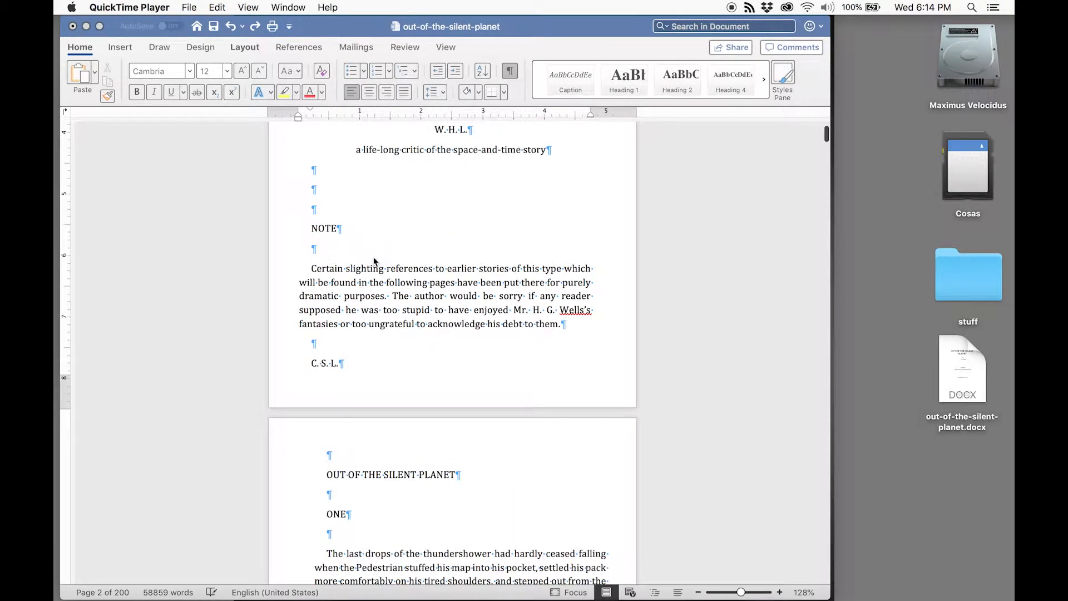
{"action": "left_click", "coordinate": [373, 363]}
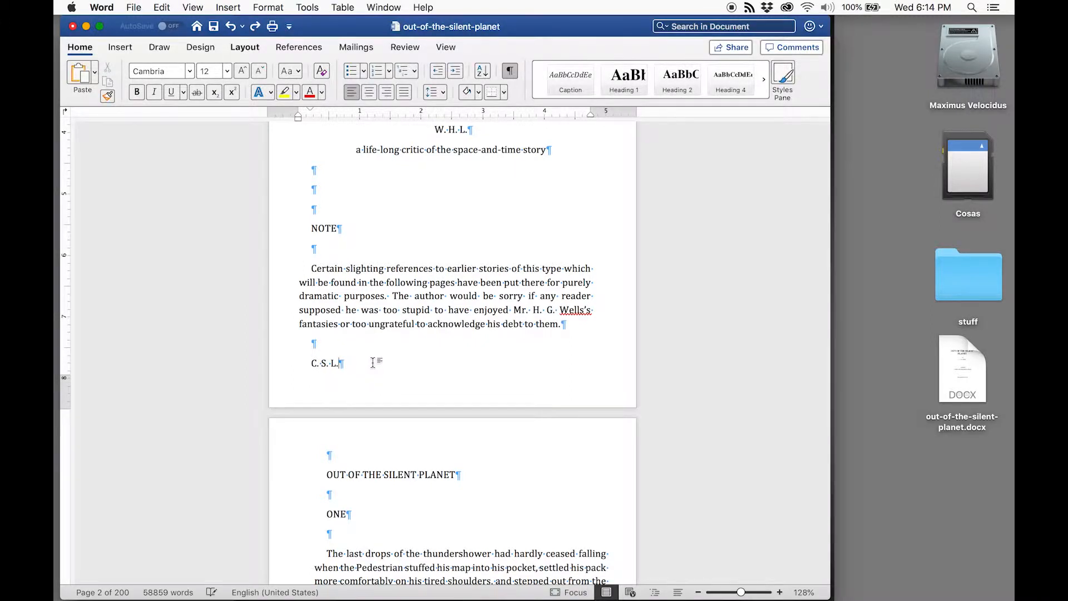
{"action": "left_click", "coordinate": [252, 53]}
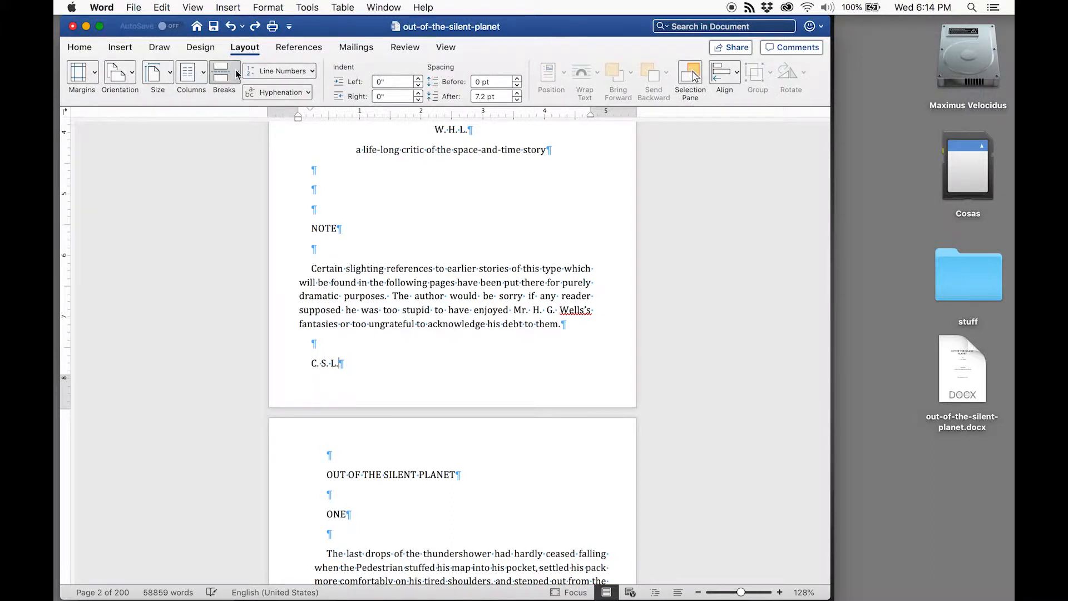
{"action": "left_click", "coordinate": [236, 69]}
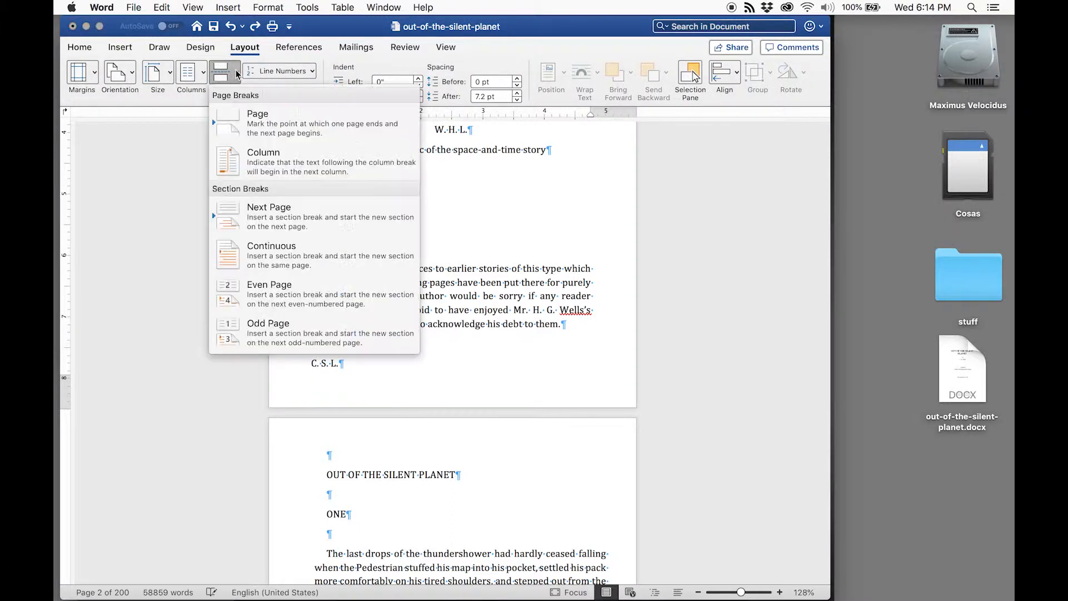
{"action": "left_click", "coordinate": [266, 216]}
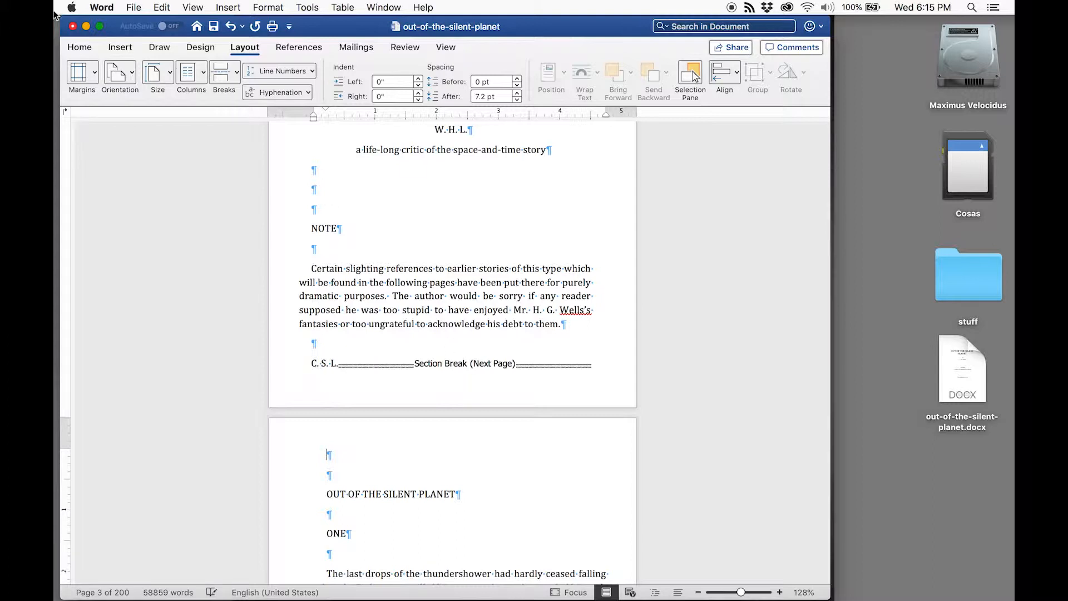
Step: Toggle the display of formatting marks to check the section break, leaving the marks shown
{"action": "left_click", "coordinate": [79, 48]}
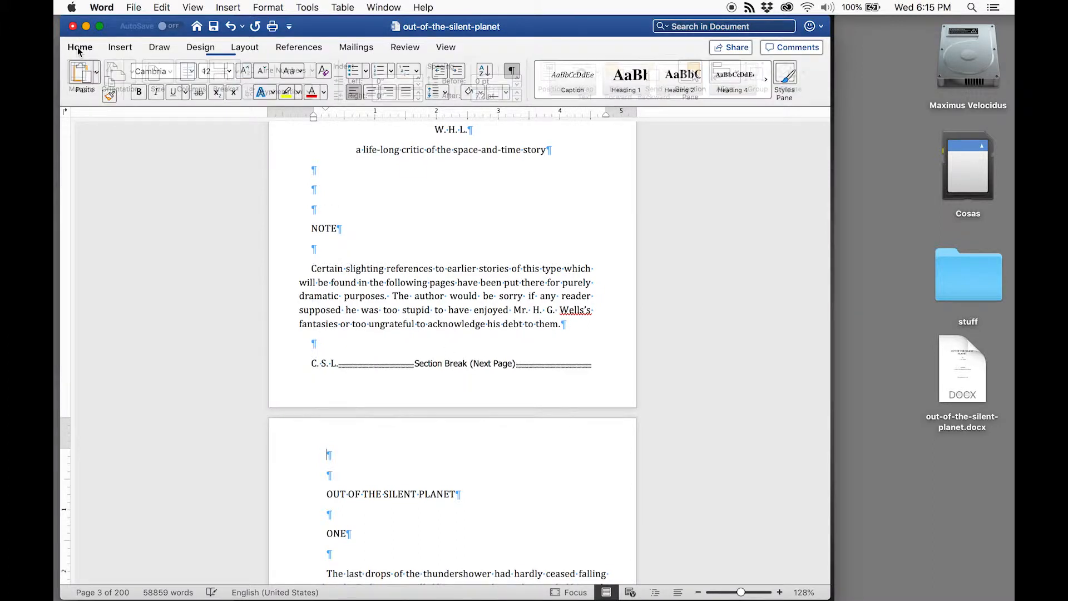
{"action": "left_click", "coordinate": [510, 73]}
{"action": "left_click", "coordinate": [509, 70]}
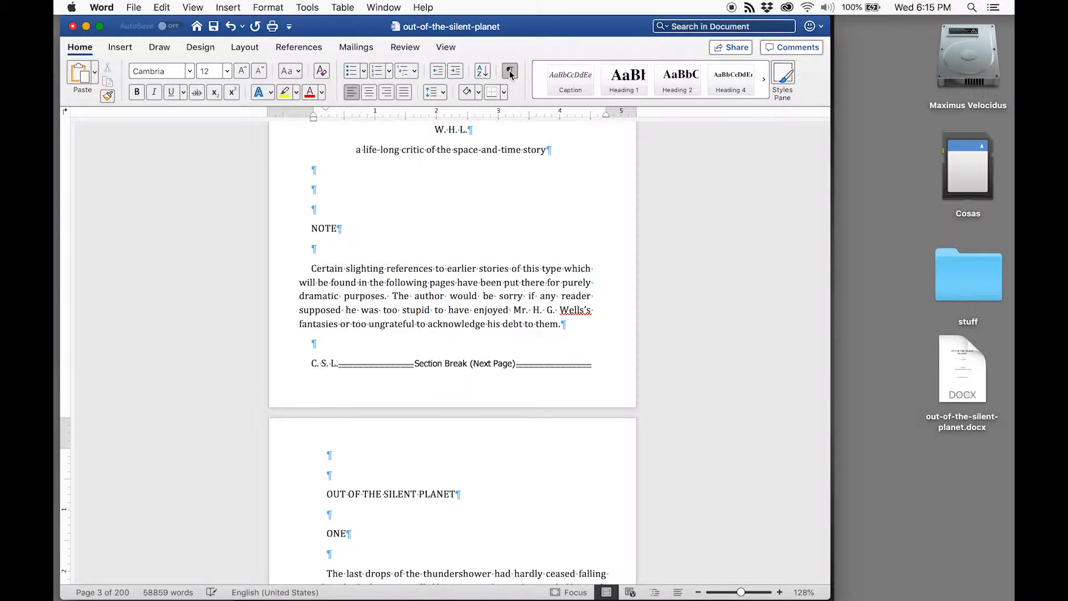
{"action": "left_click", "coordinate": [509, 70]}
{"action": "left_click", "coordinate": [509, 70]}
Step: Open the Section 2 footer on the first page of chapter ONE and unlink it from the previous section
{"action": "scroll", "coordinate": [530, 379], "scroll_direction": "down", "scroll_amount": 5}
{"action": "scroll", "coordinate": [530, 379], "scroll_direction": "down", "scroll_amount": 3}
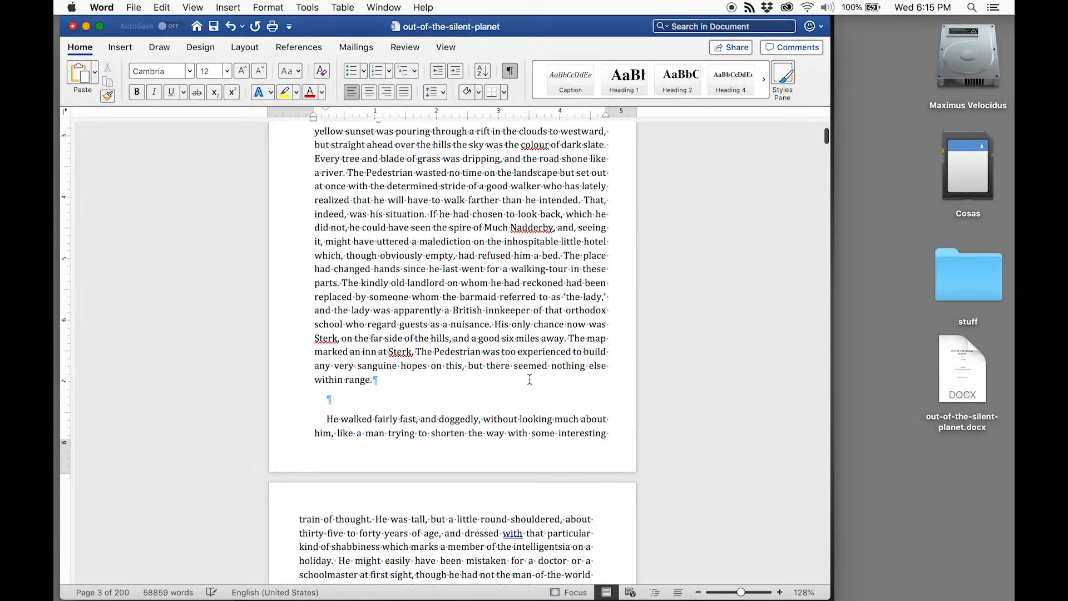
{"action": "double_click", "coordinate": [463, 454]}
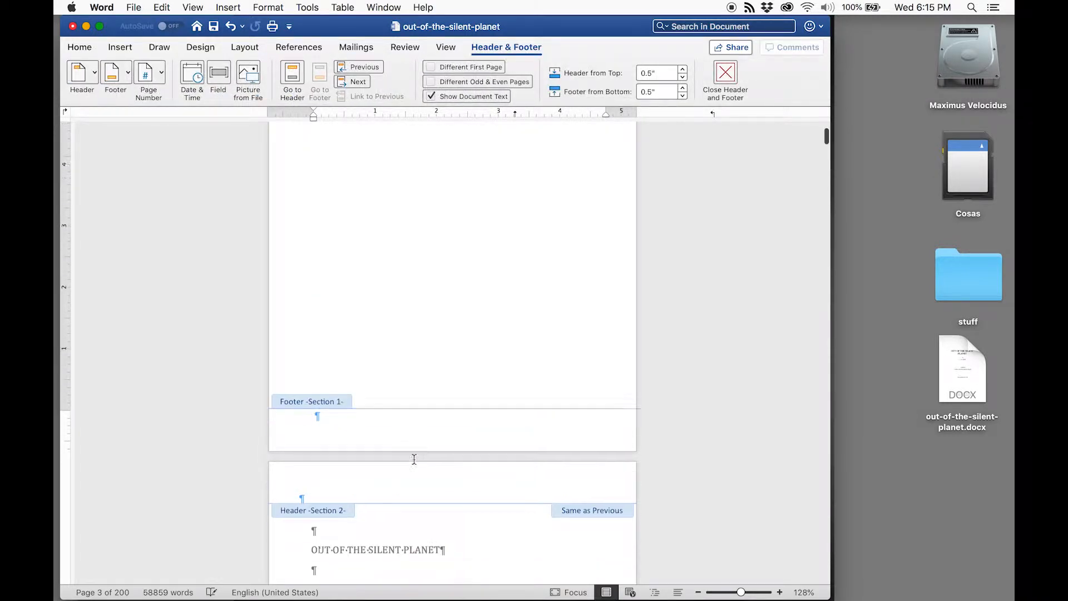
{"action": "scroll", "coordinate": [414, 459], "scroll_direction": "down", "scroll_amount": 1}
{"action": "scroll", "coordinate": [414, 463], "scroll_direction": "down", "scroll_amount": 10}
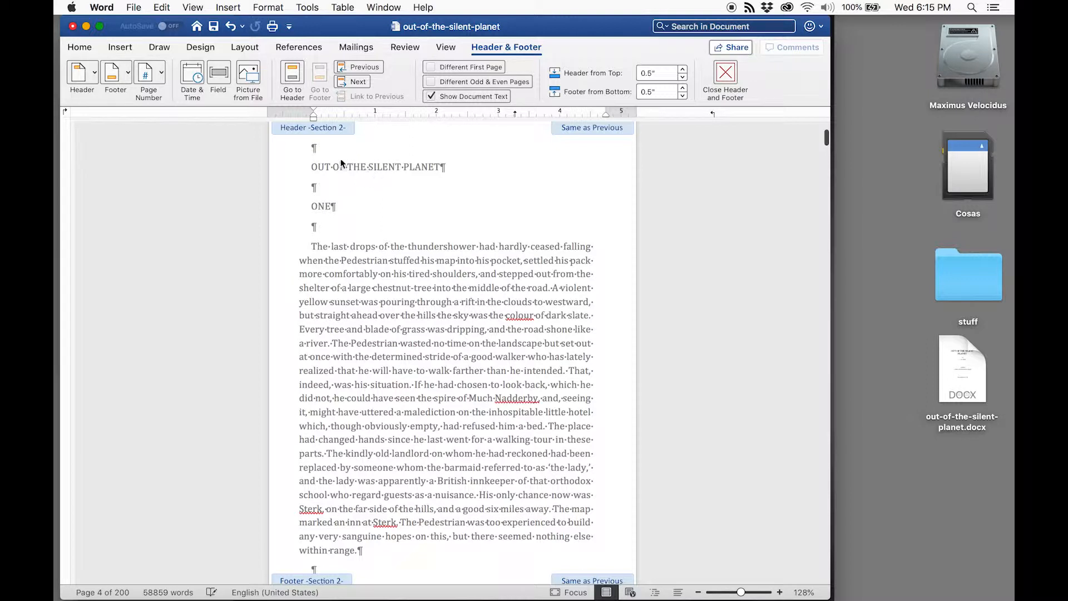
{"action": "scroll", "coordinate": [457, 188], "scroll_direction": "down", "scroll_amount": 3}
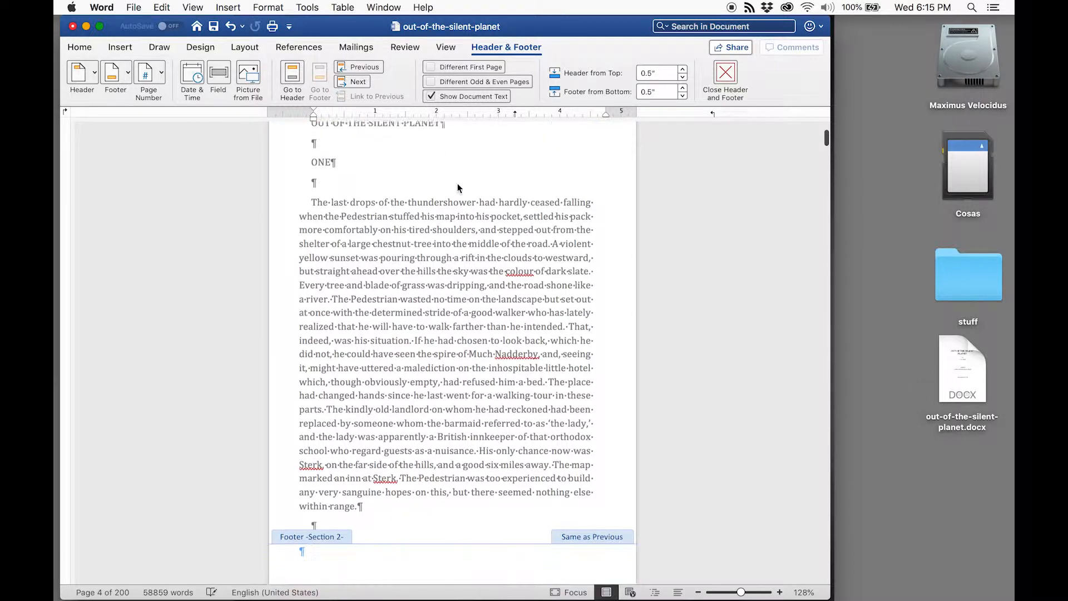
{"action": "left_click", "coordinate": [381, 492]}
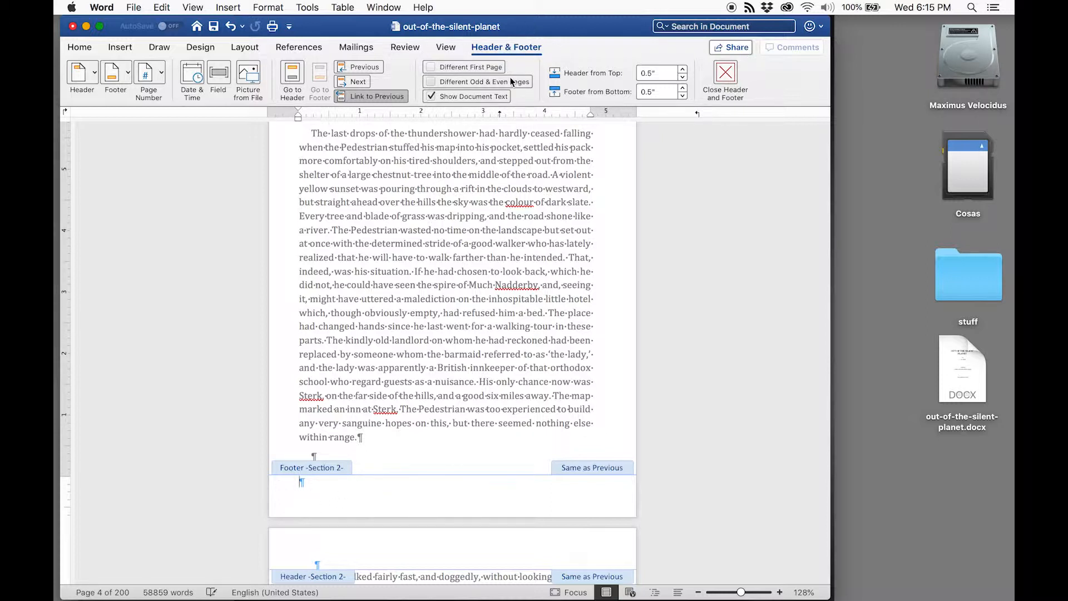
{"action": "left_click", "coordinate": [365, 98]}
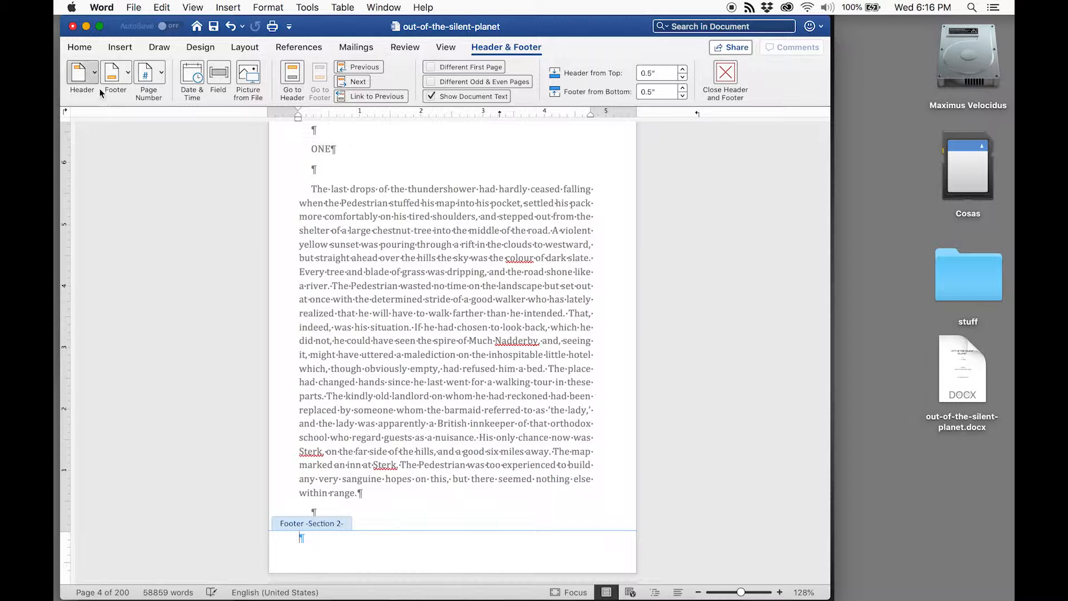
Step: Add page numbers to the Section 2 footer with Outside alignment, shown on the first page and starting at 1
{"action": "left_click", "coordinate": [161, 74]}
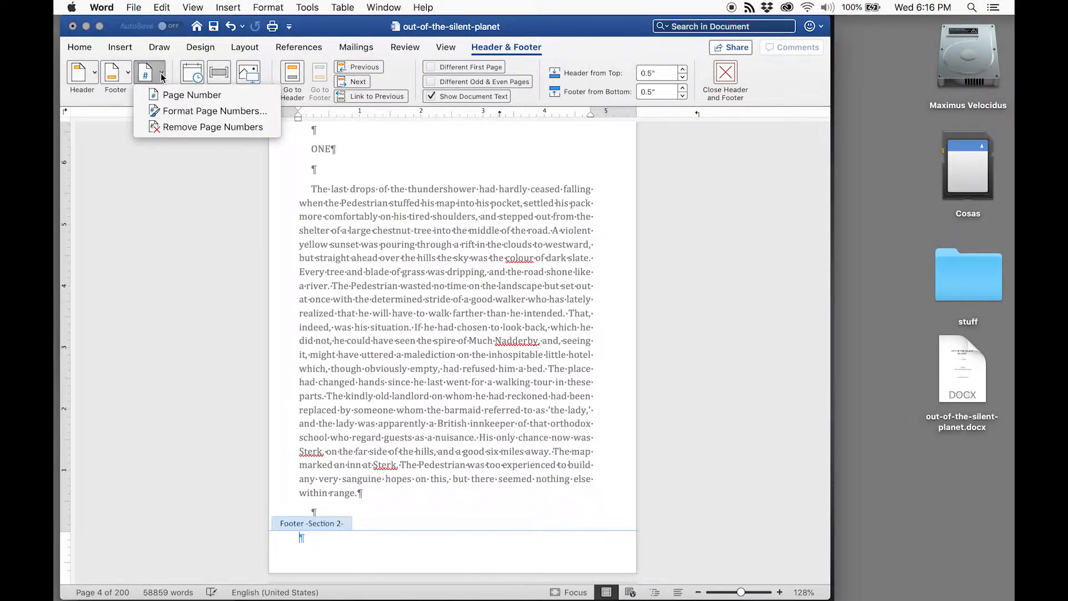
{"action": "left_click", "coordinate": [171, 97]}
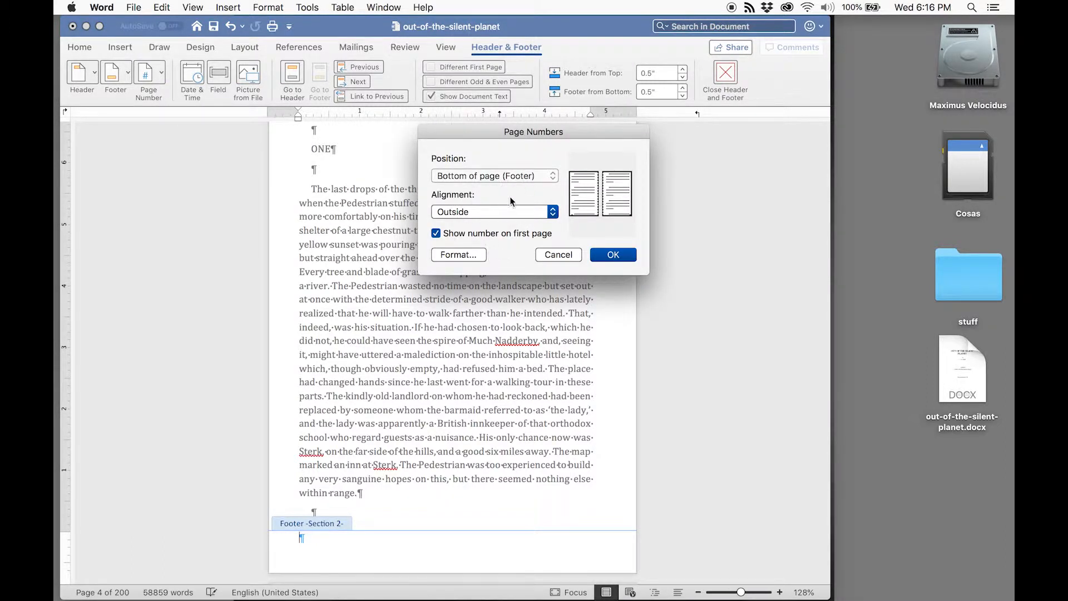
{"action": "left_click", "coordinate": [548, 215]}
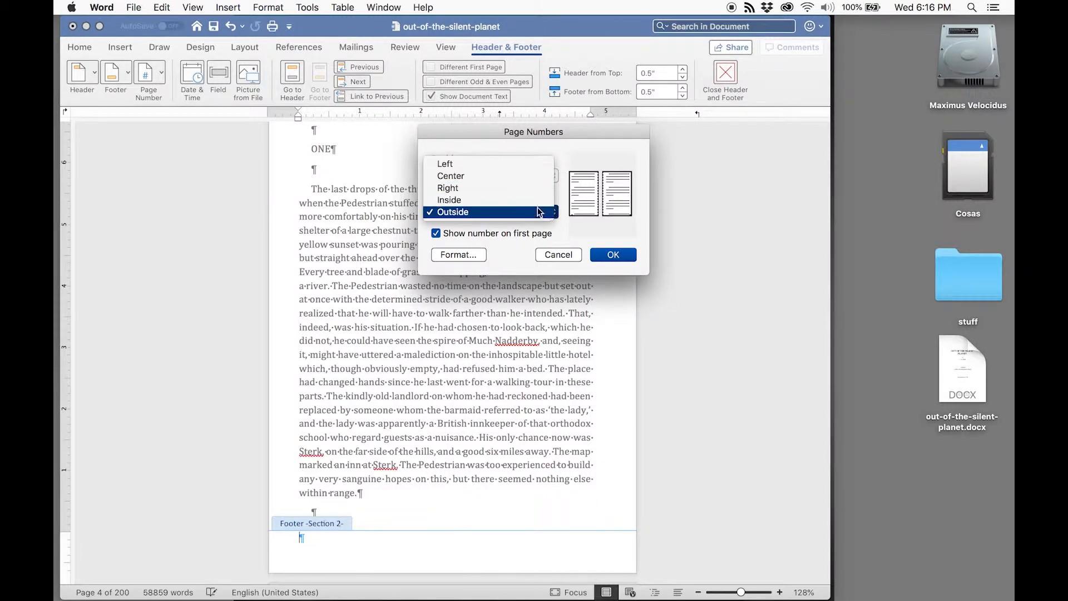
{"action": "left_click", "coordinate": [539, 214]}
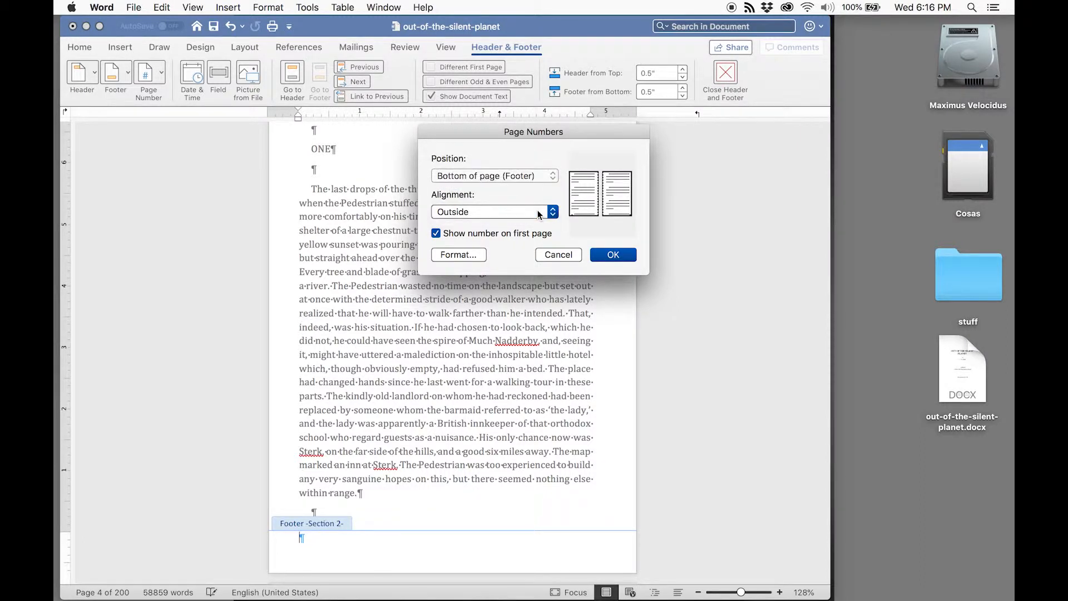
{"action": "left_click", "coordinate": [447, 255]}
{"action": "left_click", "coordinate": [433, 268]}
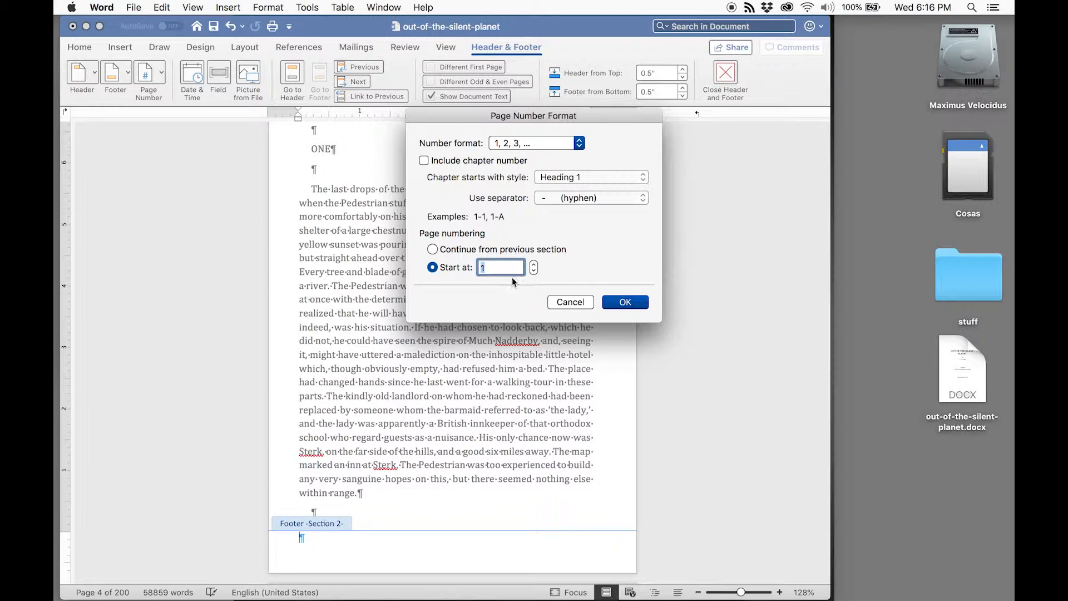
{"action": "left_click", "coordinate": [626, 303]}
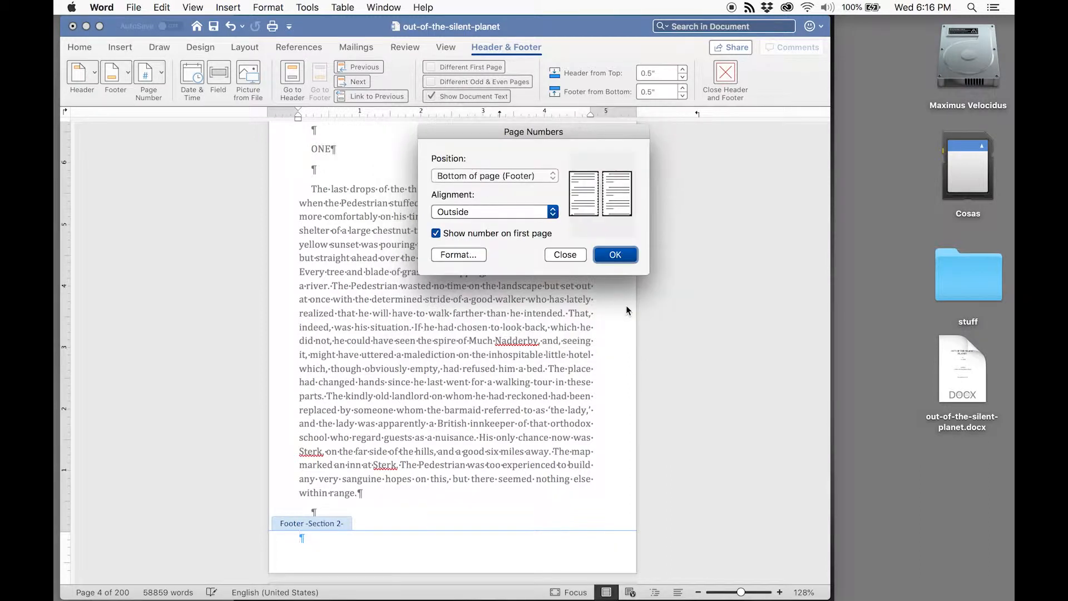
{"action": "left_click", "coordinate": [617, 259]}
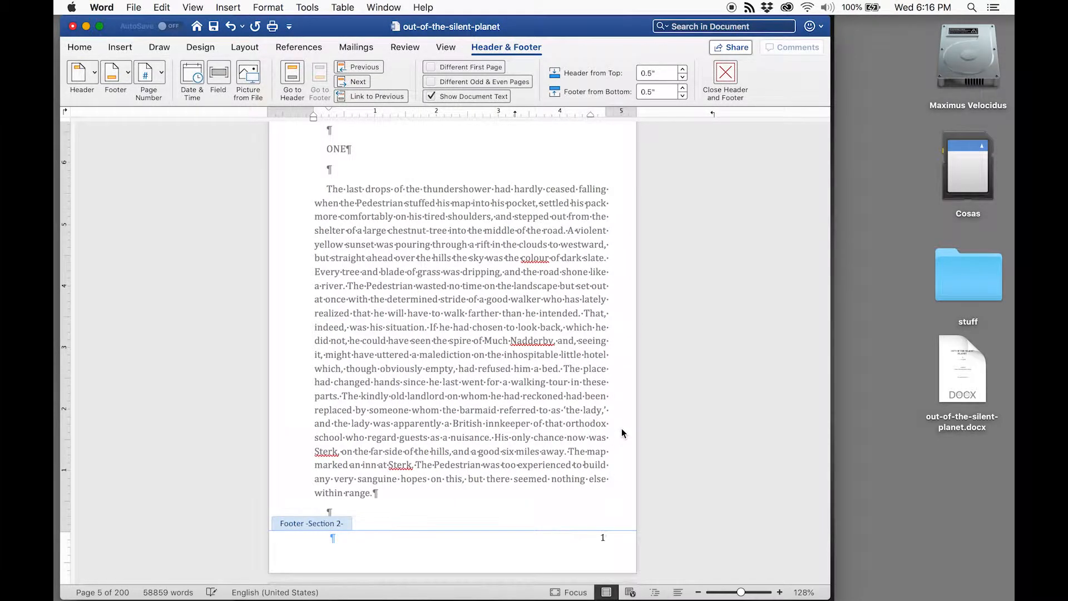
Step: Examine the footers on the opening pages of Section 2 and back through the Section 1 front matter to the title page
{"action": "scroll", "coordinate": [623, 432], "scroll_direction": "down", "scroll_amount": 3}
{"action": "scroll", "coordinate": [622, 429], "scroll_direction": "up", "scroll_amount": 8}
{"action": "scroll", "coordinate": [622, 429], "scroll_direction": "down", "scroll_amount": 9}
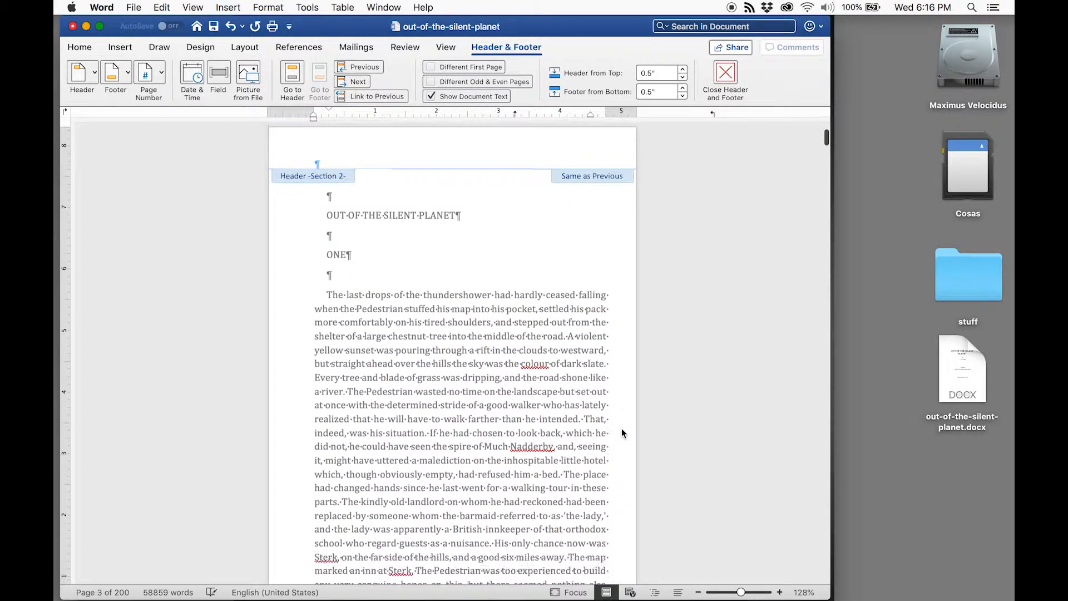
{"action": "scroll", "coordinate": [622, 429], "scroll_direction": "down", "scroll_amount": 12}
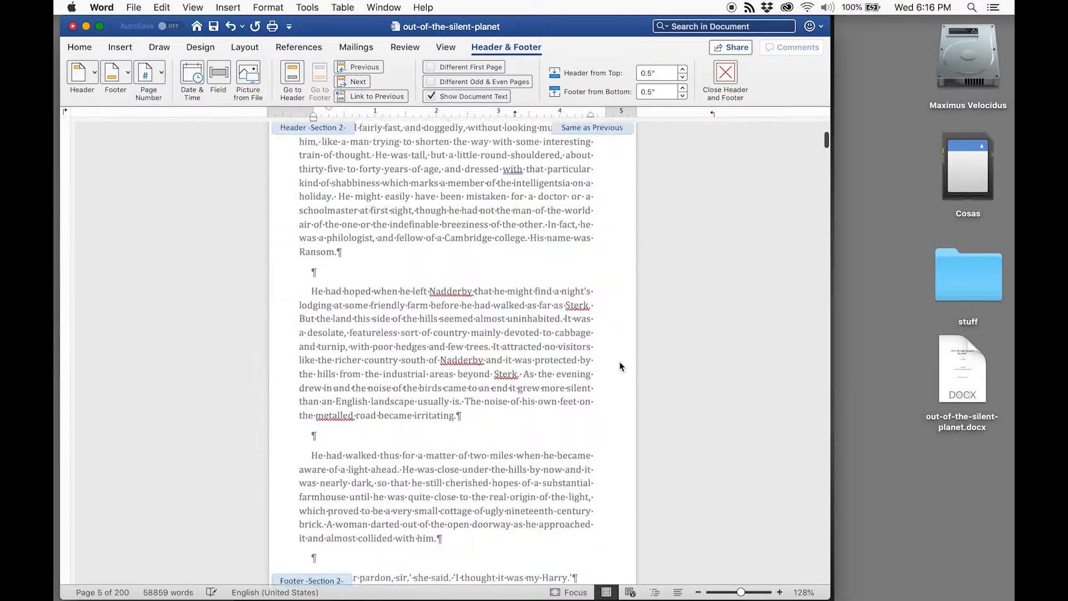
{"action": "scroll", "coordinate": [622, 366], "scroll_direction": "down", "scroll_amount": 2}
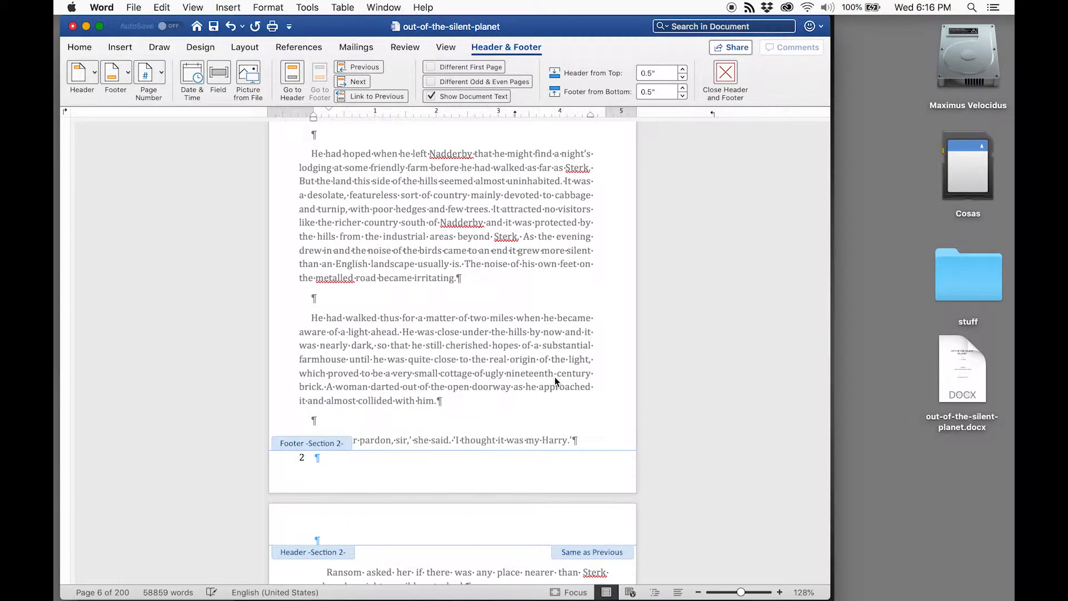
{"action": "scroll", "coordinate": [555, 376], "scroll_direction": "up", "scroll_amount": 15}
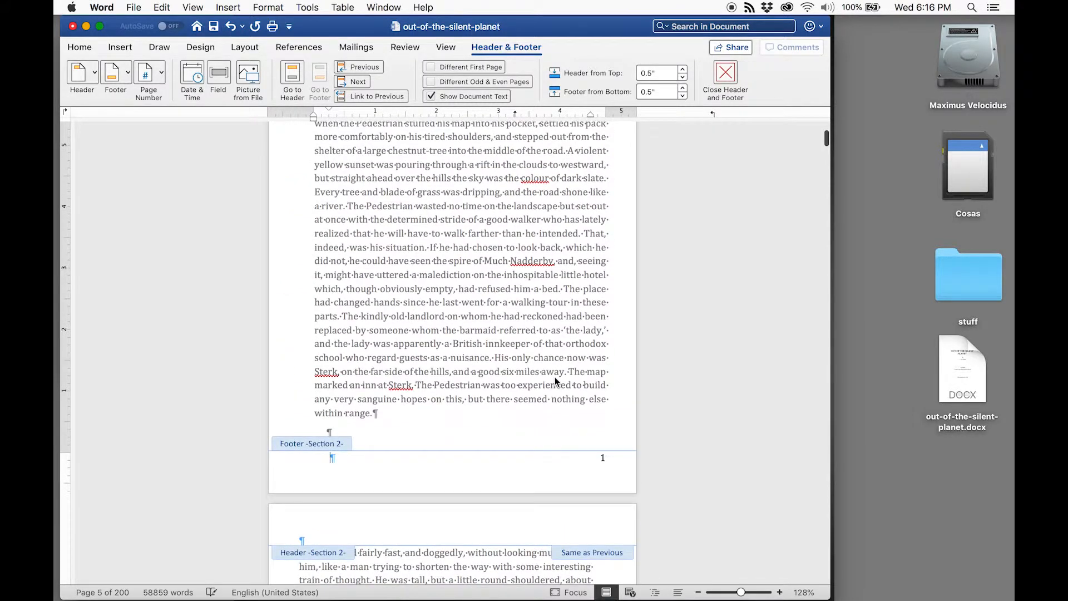
{"action": "scroll", "coordinate": [556, 376], "scroll_direction": "up", "scroll_amount": 12}
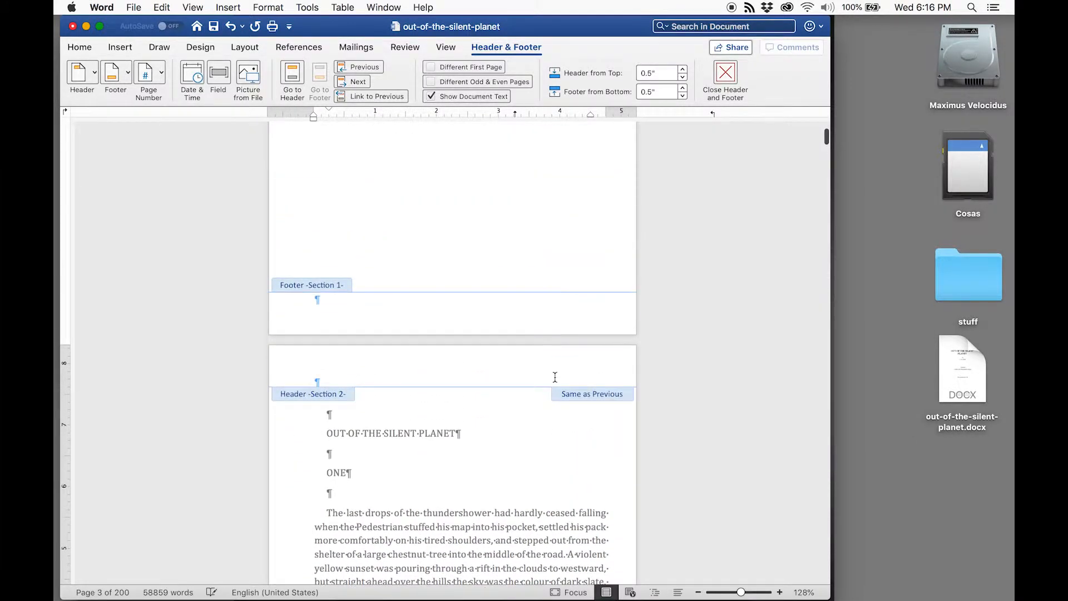
{"action": "scroll", "coordinate": [555, 376], "scroll_direction": "up", "scroll_amount": 15}
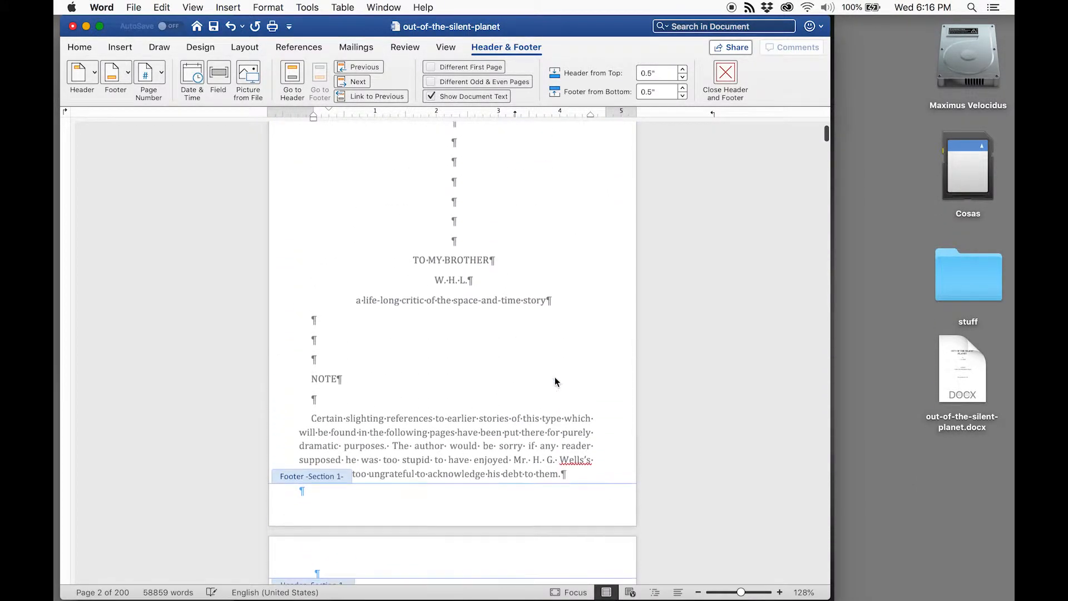
{"action": "scroll", "coordinate": [555, 381], "scroll_direction": "up", "scroll_amount": 15}
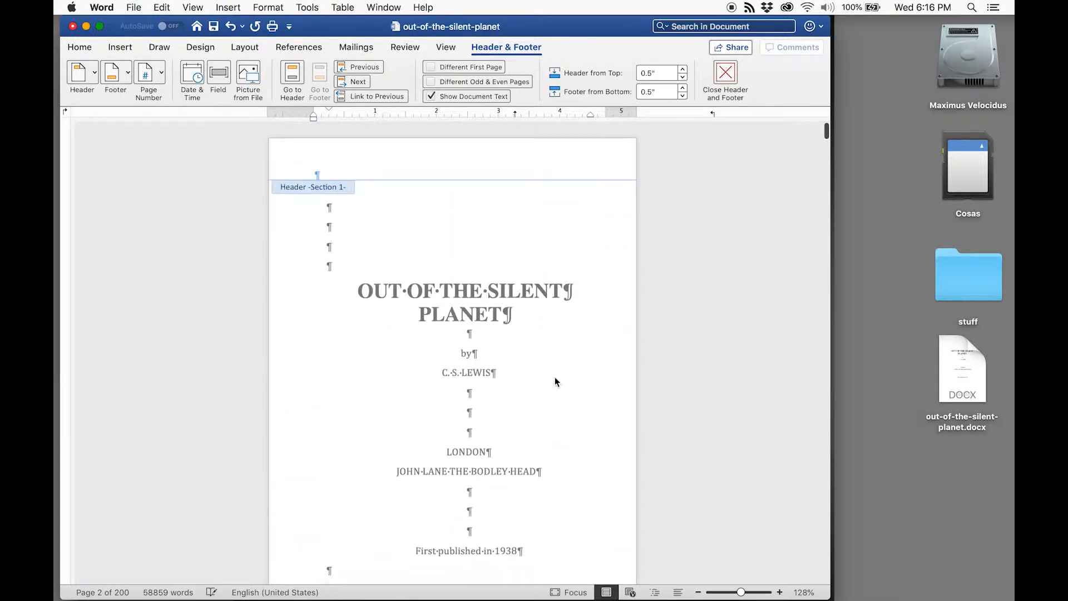
Step: Close the header and footer view and review the page numbering from the title page into the opening pages of chapter ONE
{"action": "scroll", "coordinate": [555, 382], "scroll_direction": "down", "scroll_amount": 20}
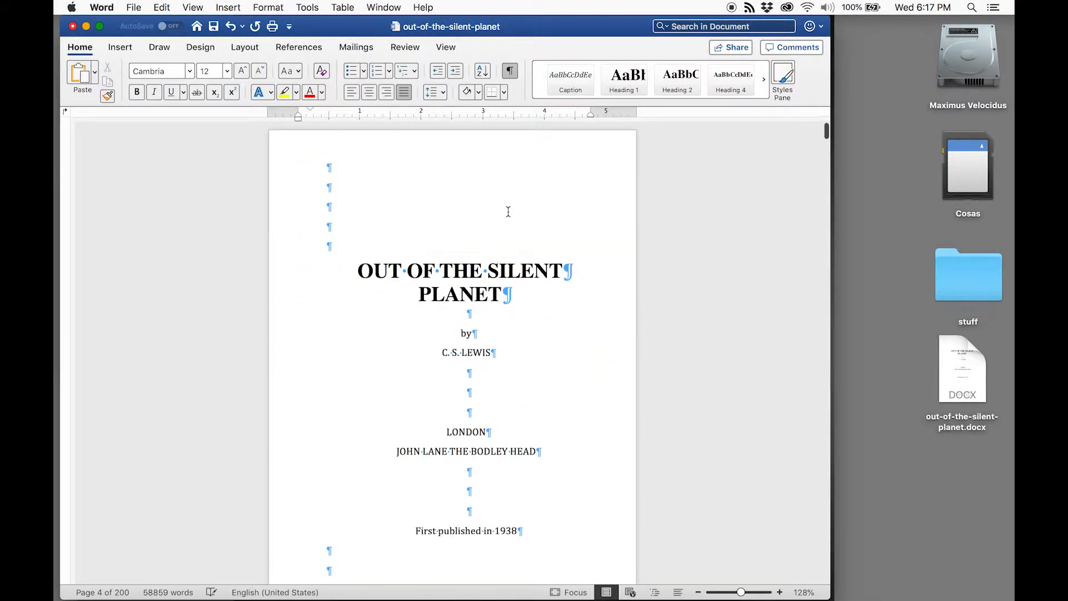
{"action": "scroll", "coordinate": [508, 212], "scroll_direction": "down", "scroll_amount": 13}
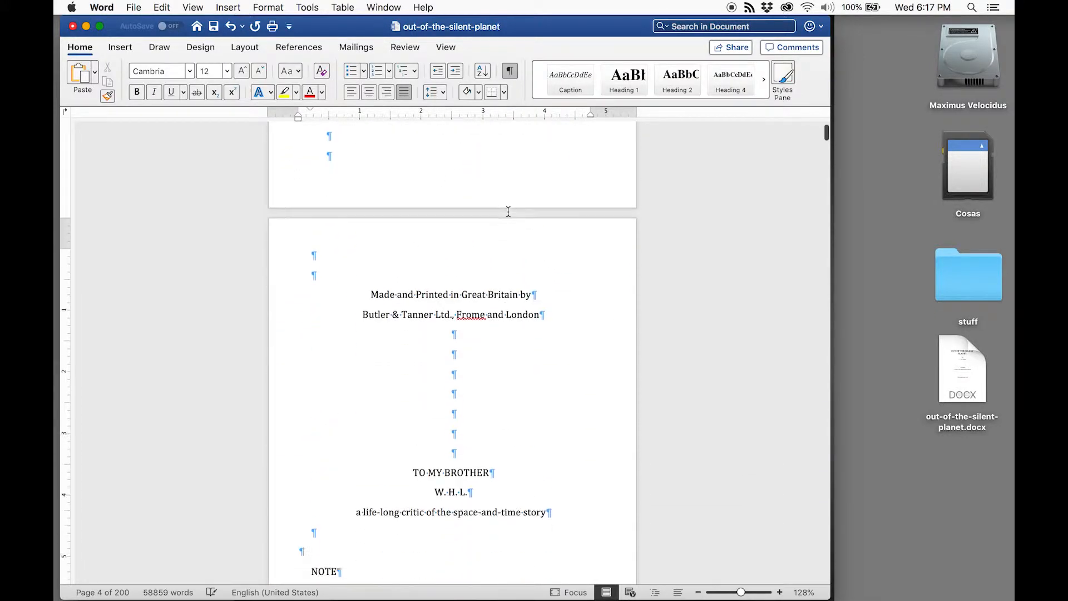
{"action": "scroll", "coordinate": [508, 212], "scroll_direction": "down", "scroll_amount": 20}
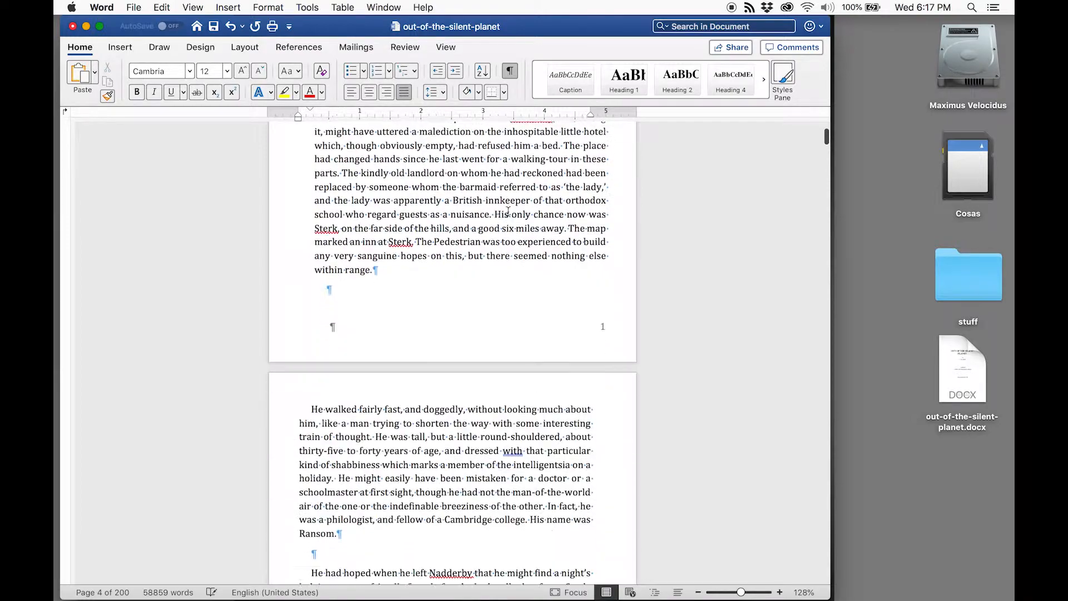
{"action": "scroll", "coordinate": [508, 211], "scroll_direction": "down", "scroll_amount": 4}
{"action": "scroll", "coordinate": [508, 211], "scroll_direction": "down", "scroll_amount": 10}
{"action": "scroll", "coordinate": [509, 211], "scroll_direction": "up", "scroll_amount": 10}
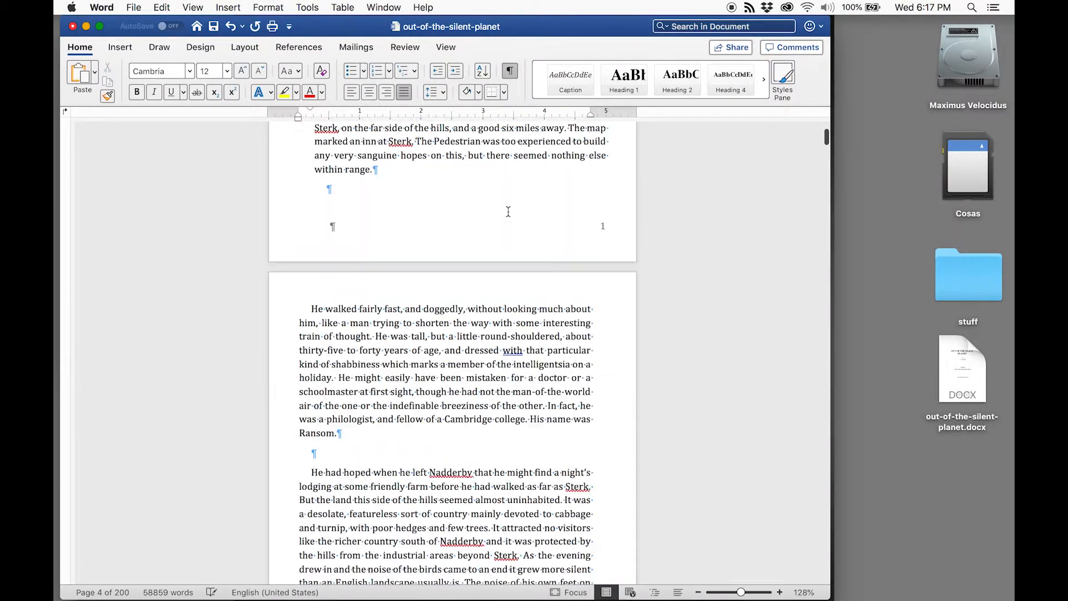
{"action": "scroll", "coordinate": [508, 212], "scroll_direction": "up", "scroll_amount": 20}
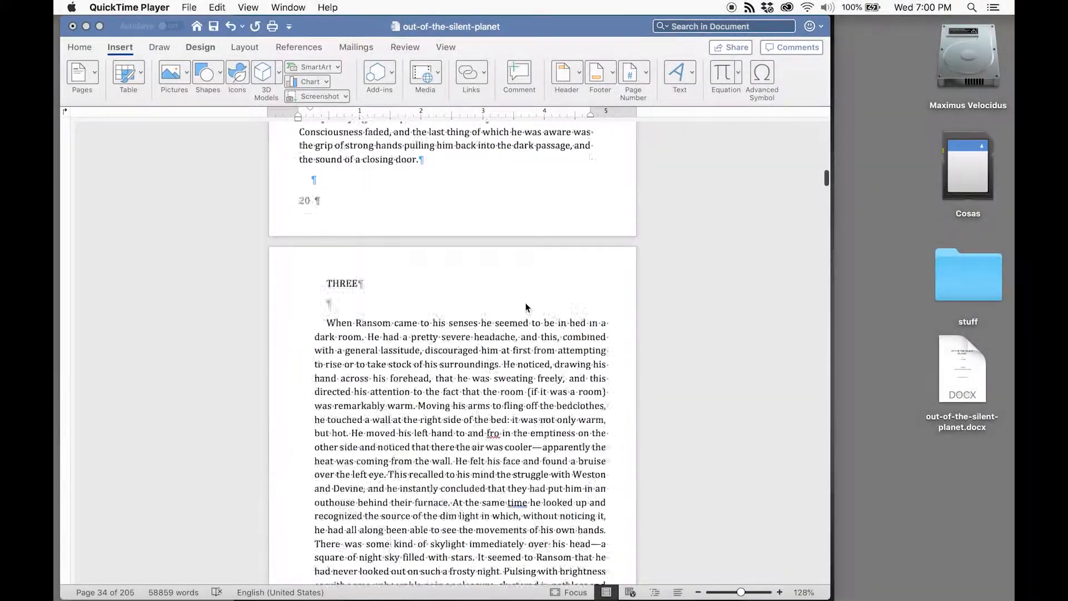
{"action": "scroll", "coordinate": [526, 305], "scroll_direction": "up", "scroll_amount": 20}
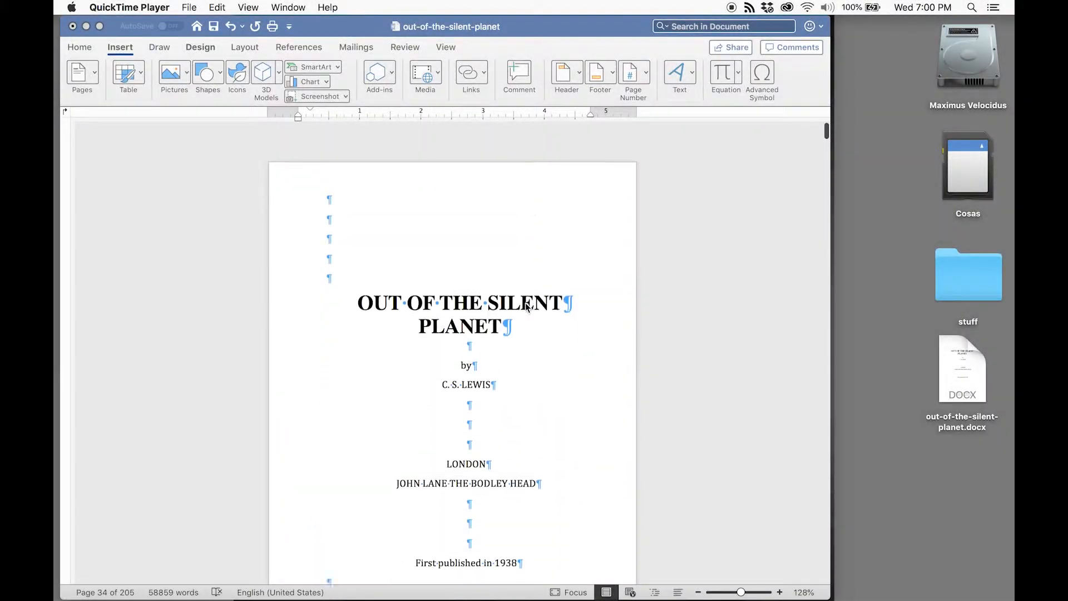
{"action": "scroll", "coordinate": [526, 305], "scroll_direction": "down", "scroll_amount": 5}
{"action": "scroll", "coordinate": [525, 305], "scroll_direction": "down", "scroll_amount": 15}
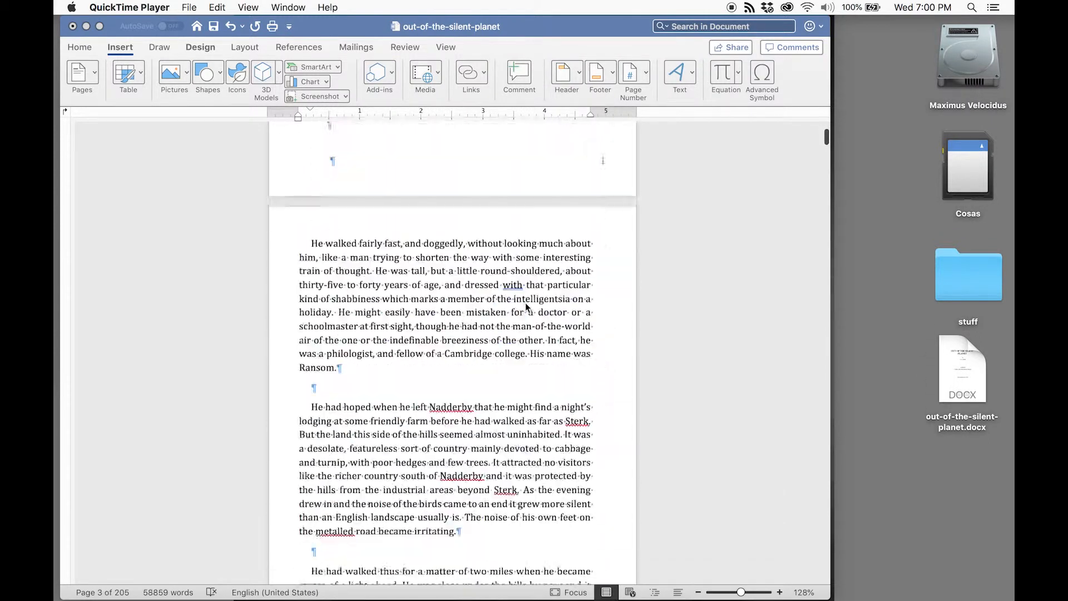
Step: Turn on embedding fonts in the file in the save preferences for out-of-the-silent-planet.docx
{"action": "scroll", "coordinate": [526, 305], "scroll_direction": "down", "scroll_amount": 12}
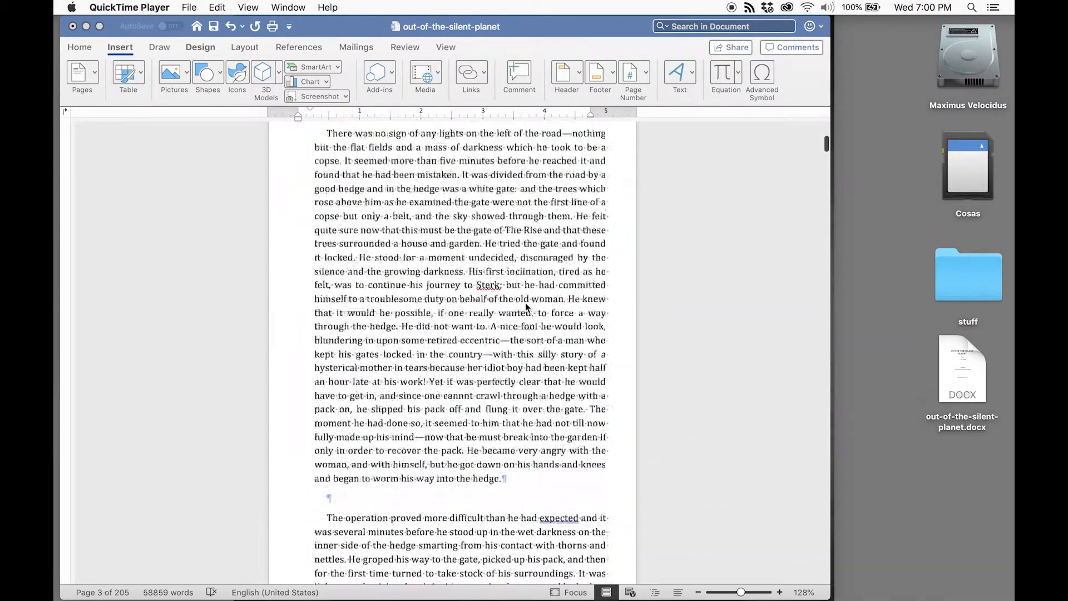
{"action": "scroll", "coordinate": [525, 303], "scroll_direction": "up", "scroll_amount": 20}
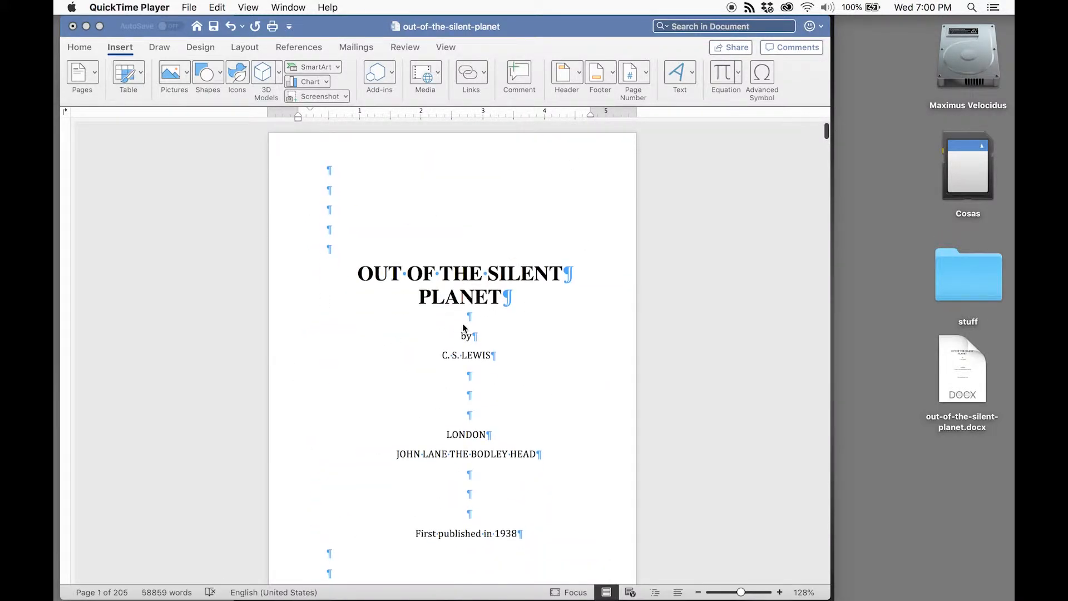
{"action": "left_click", "coordinate": [156, 7]}
{"action": "left_click", "coordinate": [208, 209]}
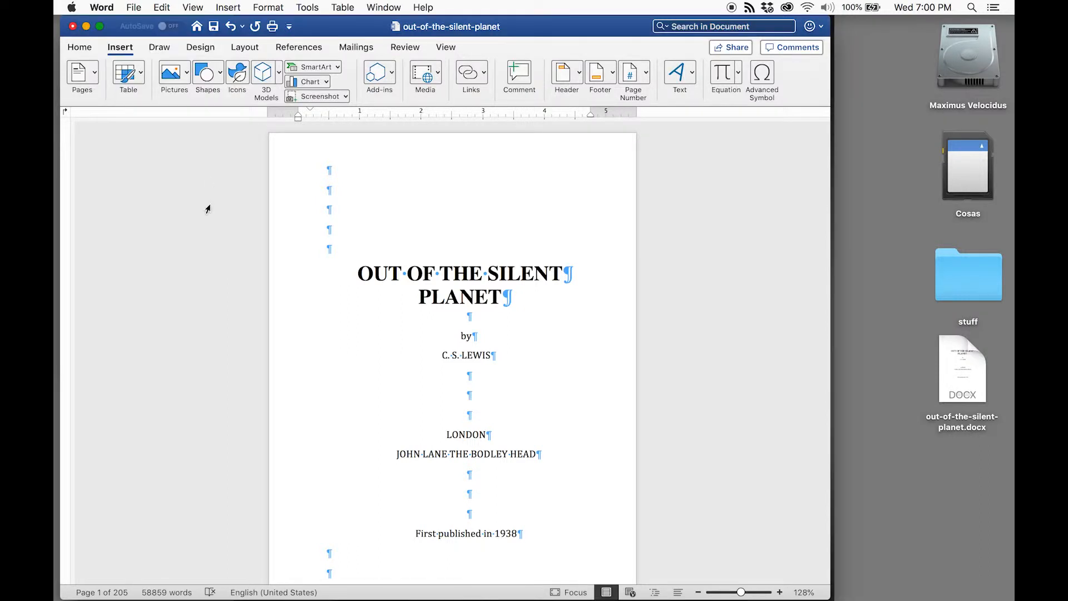
{"action": "left_click", "coordinate": [102, 7]}
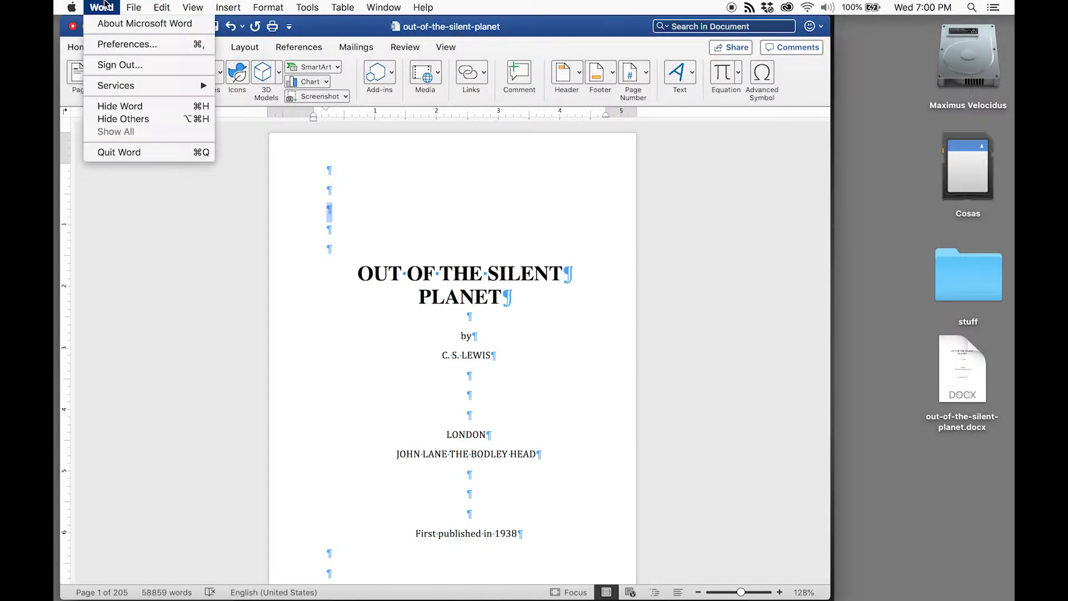
{"action": "left_click", "coordinate": [113, 44]}
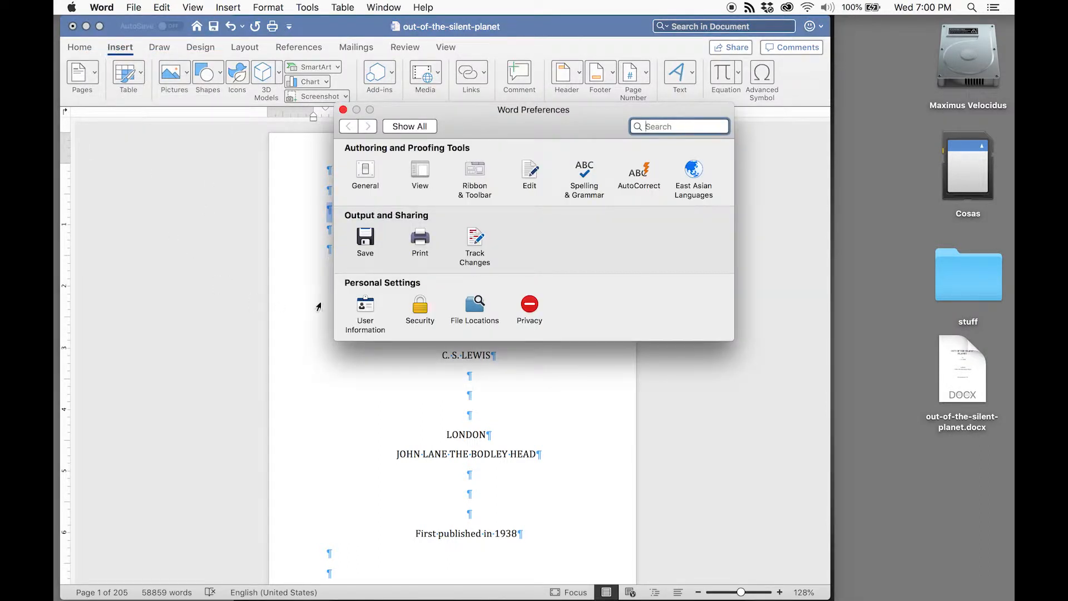
{"action": "left_click", "coordinate": [365, 241]}
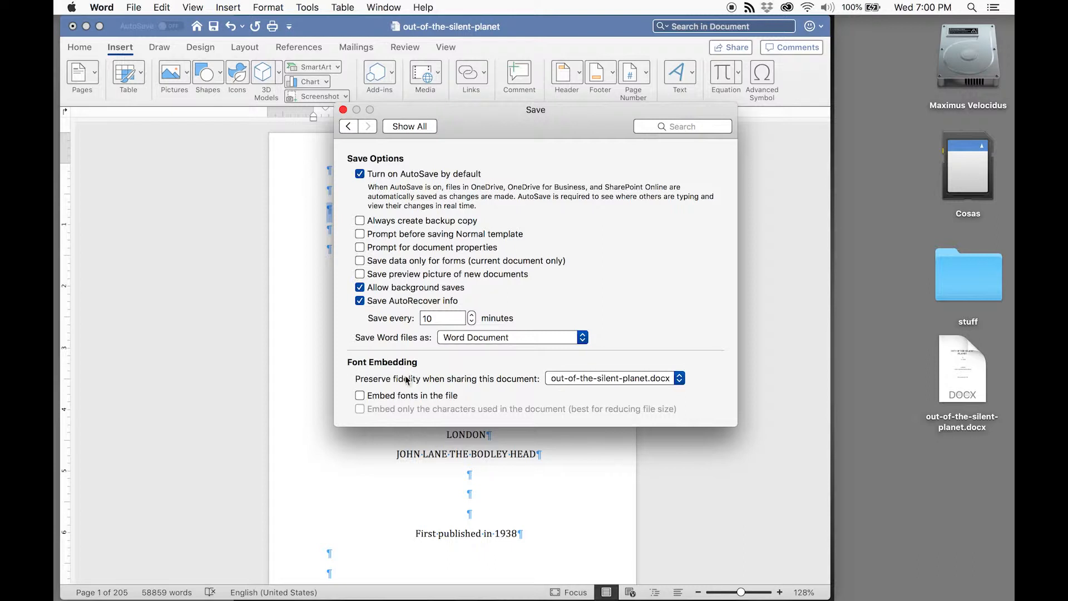
{"action": "left_click", "coordinate": [360, 395]}
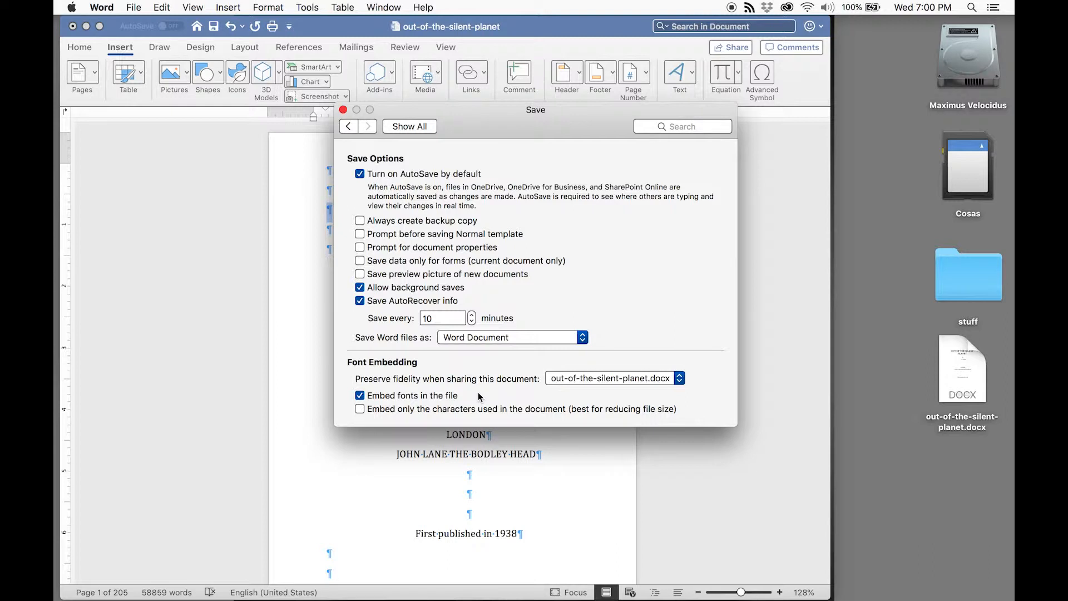
{"action": "left_click", "coordinate": [408, 125]}
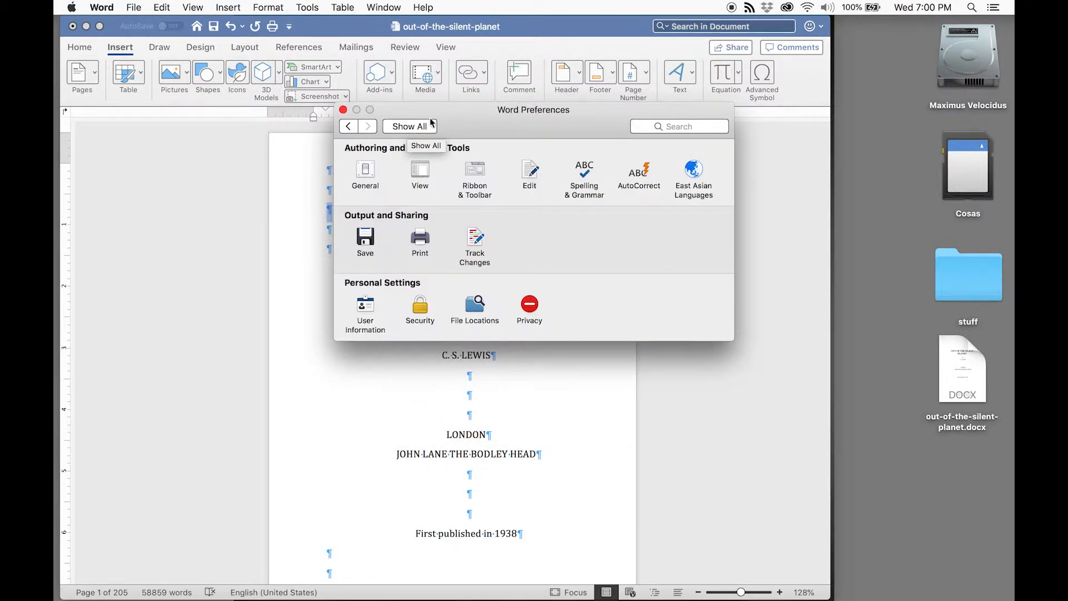
{"action": "left_click", "coordinate": [343, 110]}
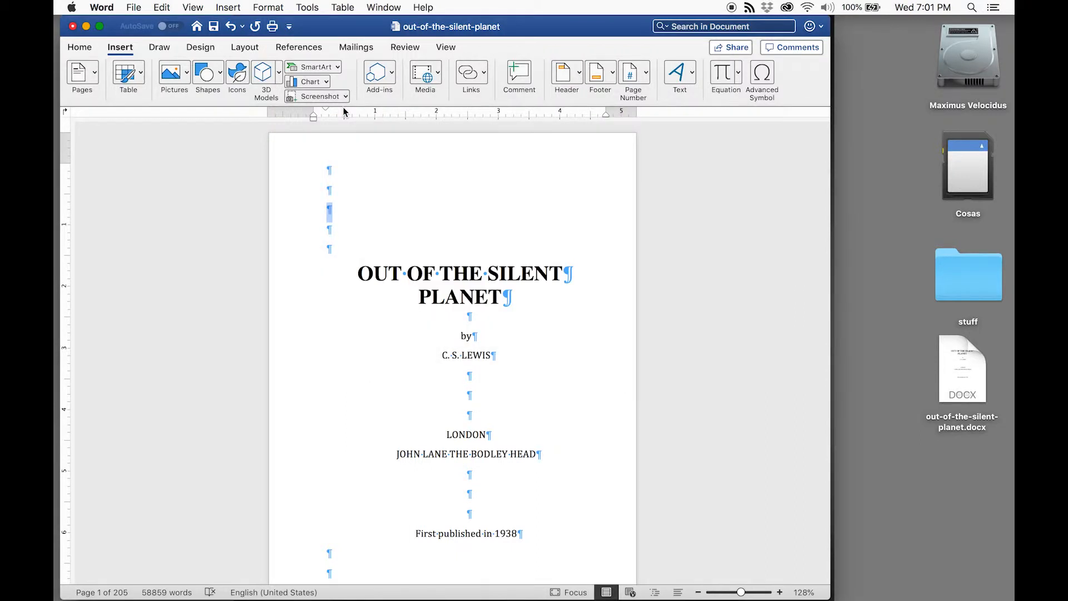
Step: Export the manuscript to the Desktop as out-of-the-silent-planet.pdf in PDF format, optimised as Best for printing
{"action": "left_click", "coordinate": [132, 7]}
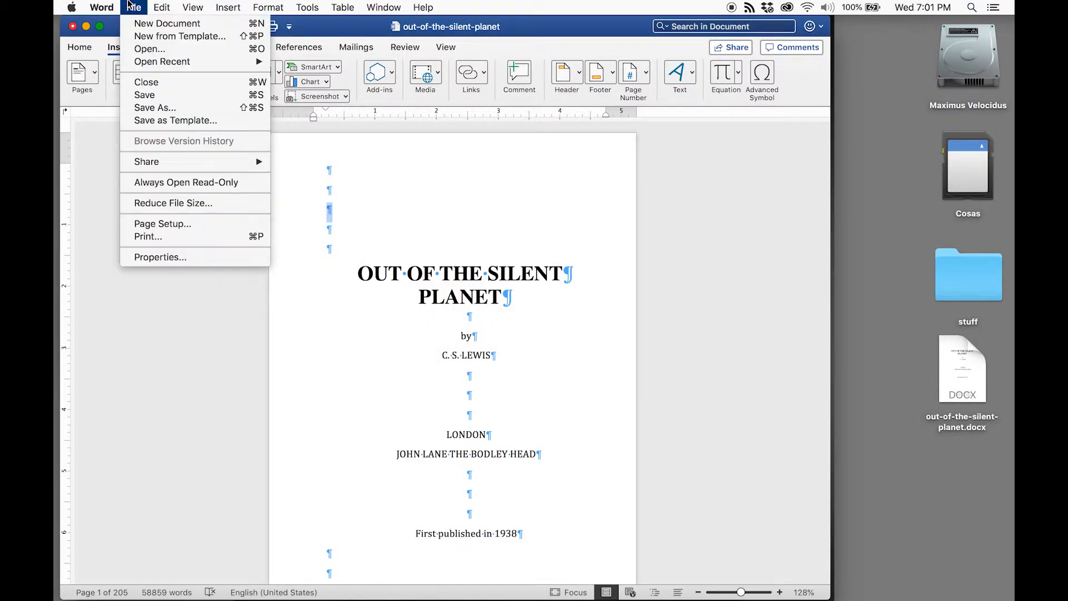
{"action": "left_click", "coordinate": [178, 110]}
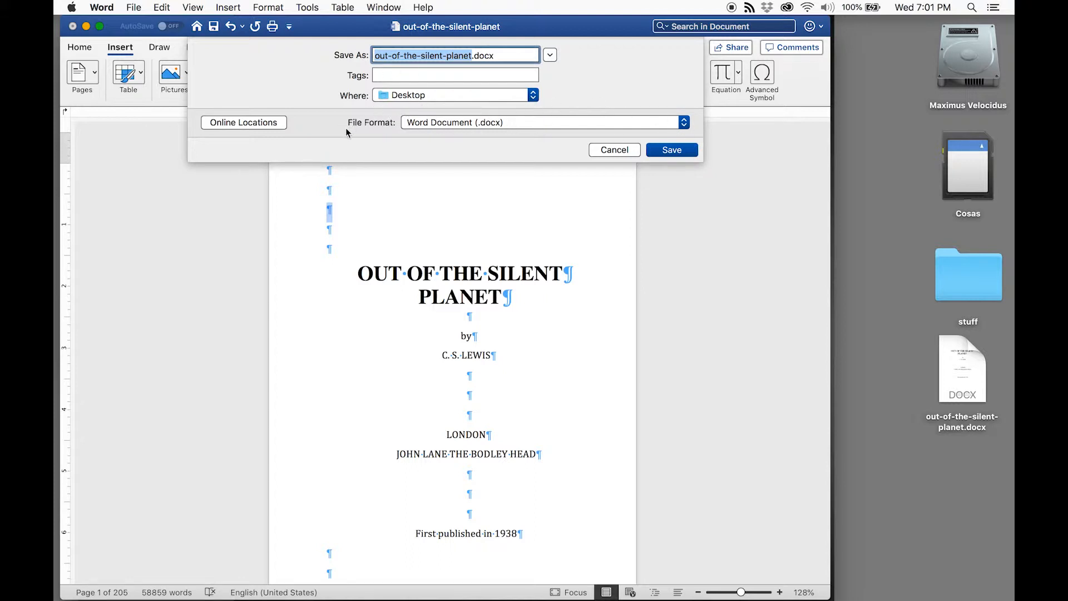
{"action": "left_click", "coordinate": [684, 123]}
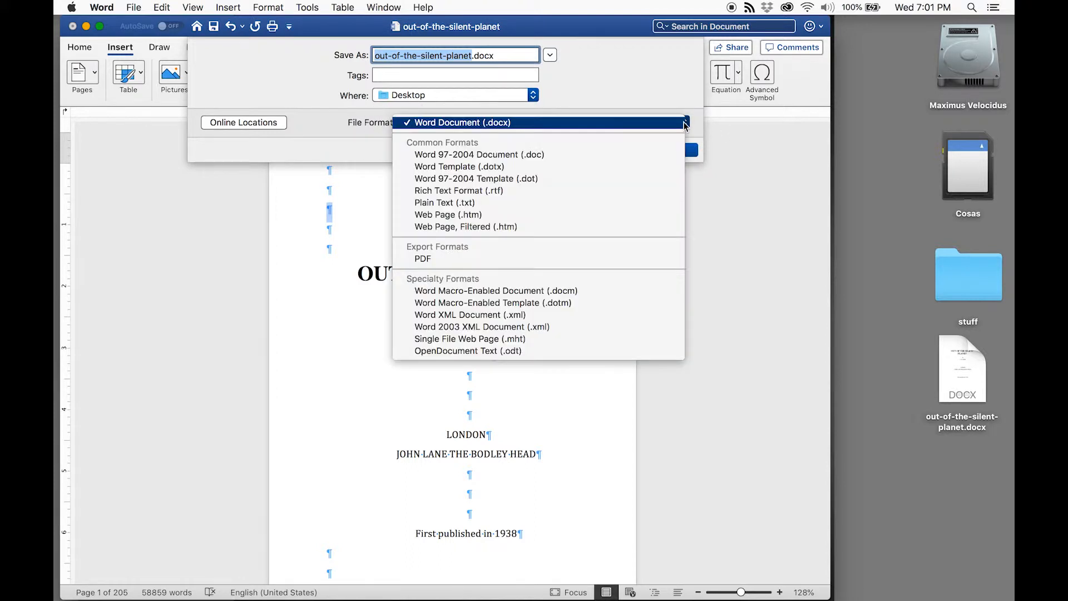
{"action": "left_click", "coordinate": [579, 257]}
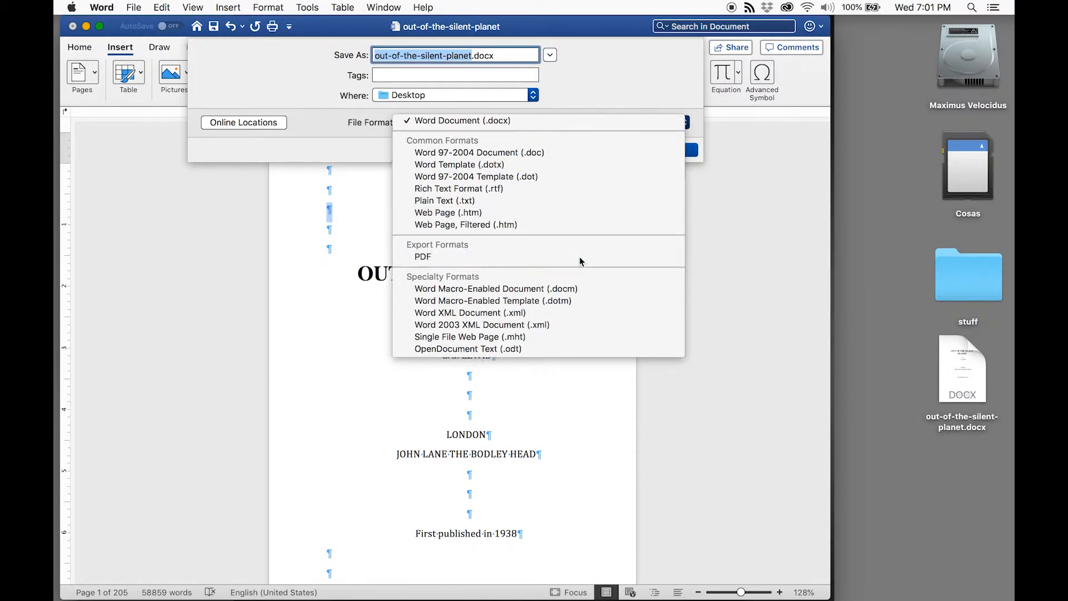
{"action": "left_click", "coordinate": [407, 173]}
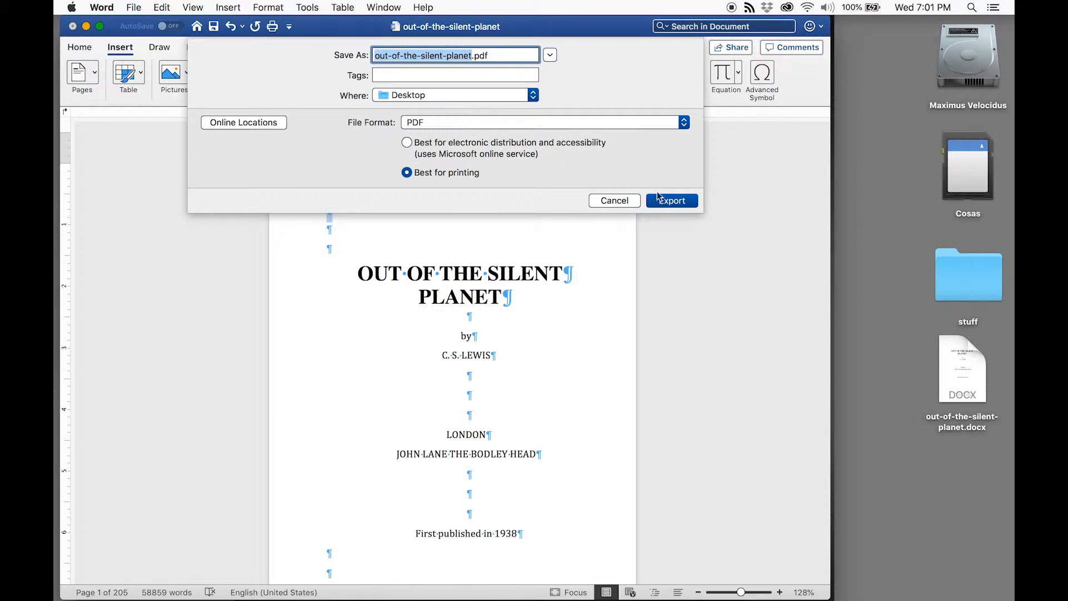
{"action": "left_click", "coordinate": [671, 201]}
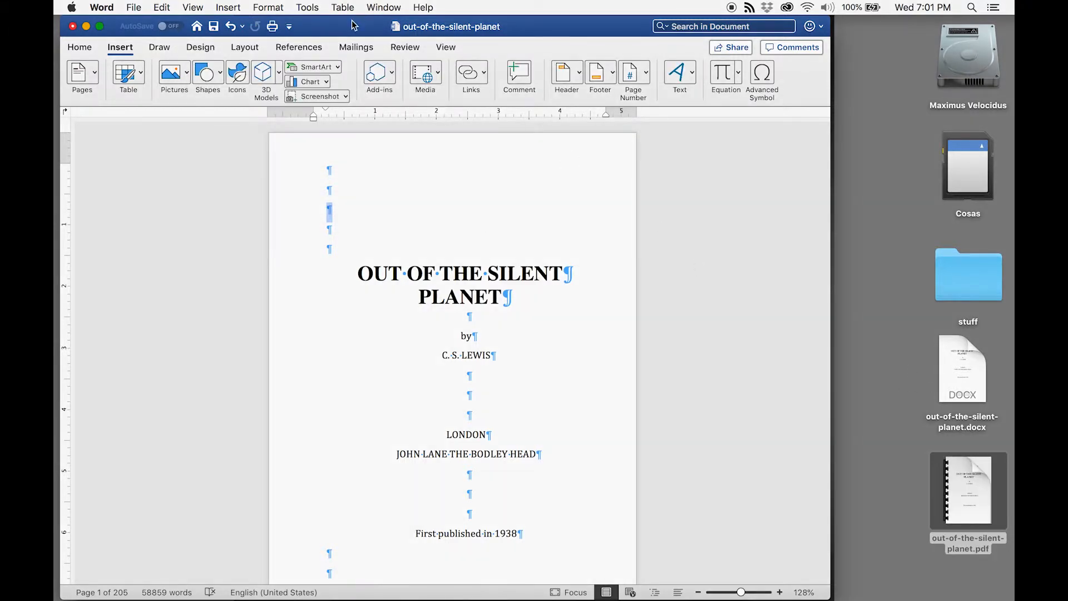
Step: Minimise Word, open out-of-the-silent-planet.pdf from the desktop in Preview, and show it as two pages in a widened window
{"action": "left_click", "coordinate": [86, 27]}
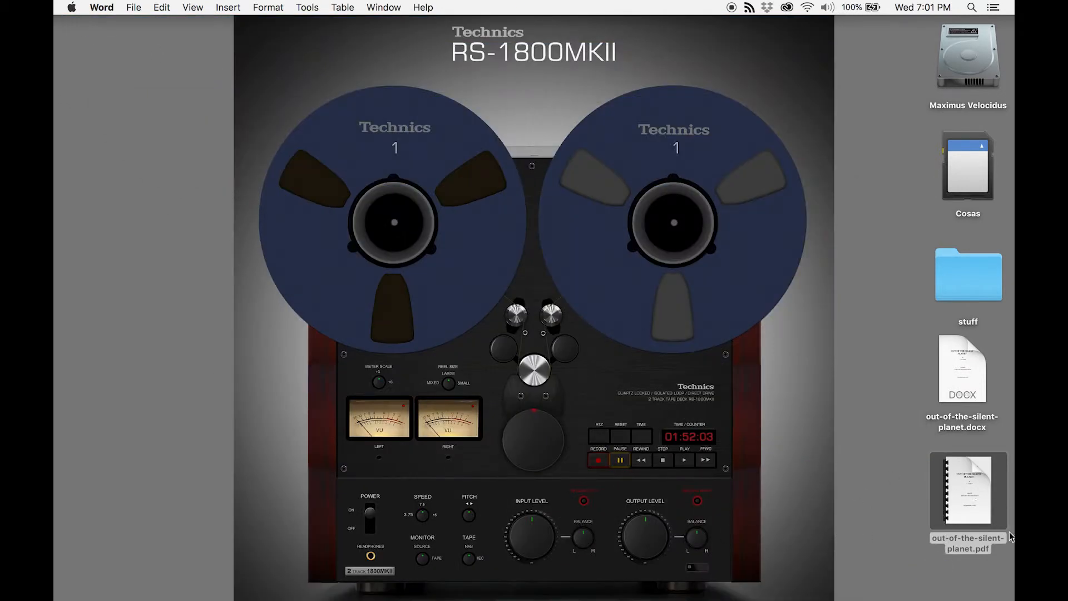
{"action": "double_click", "coordinate": [980, 484]}
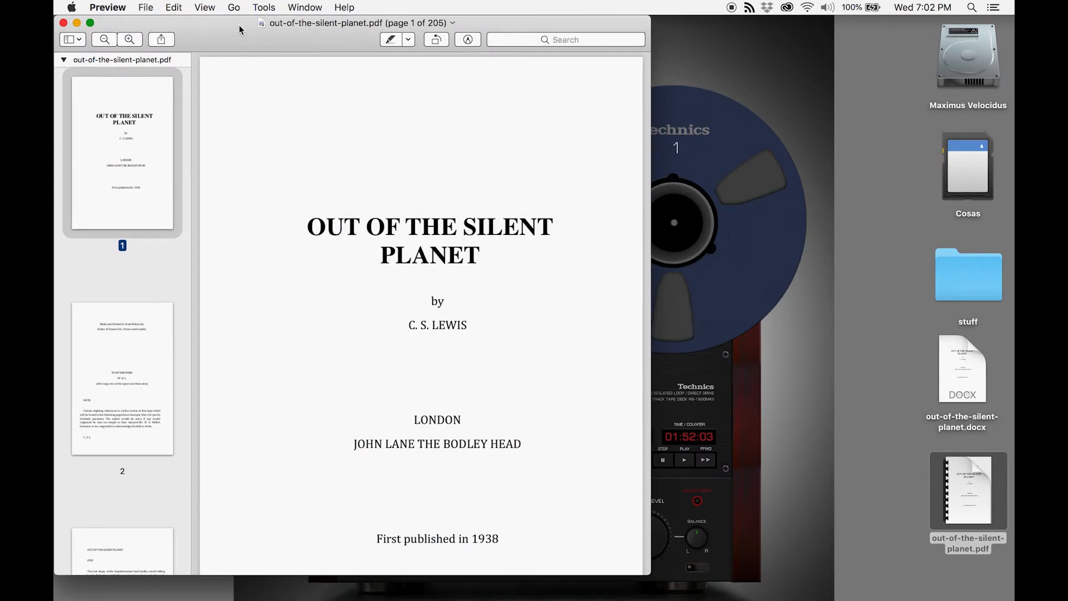
{"action": "left_click", "coordinate": [207, 7]}
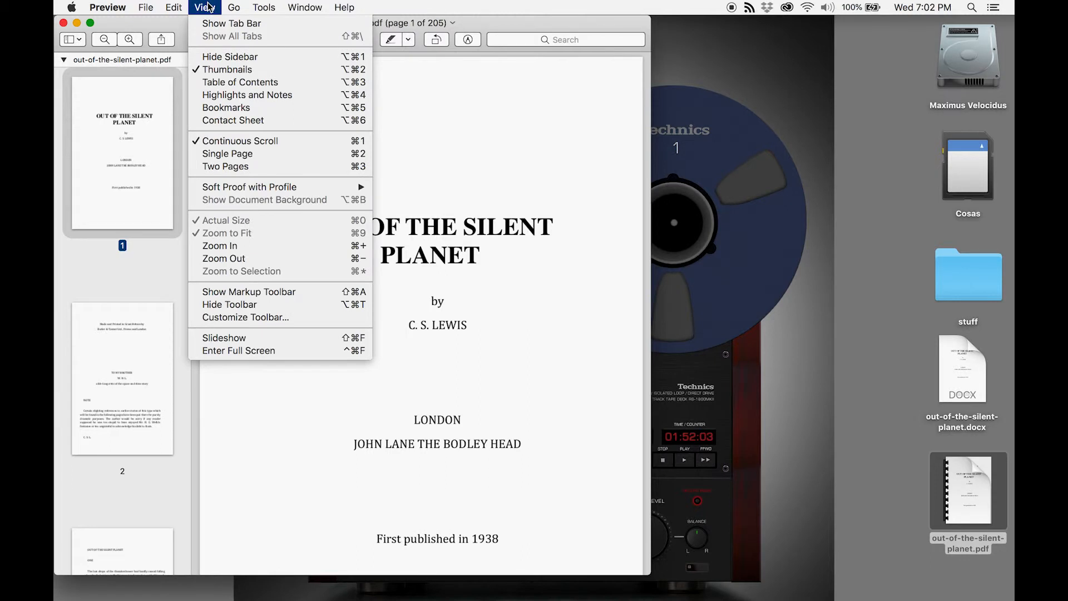
{"action": "left_click", "coordinate": [239, 167]}
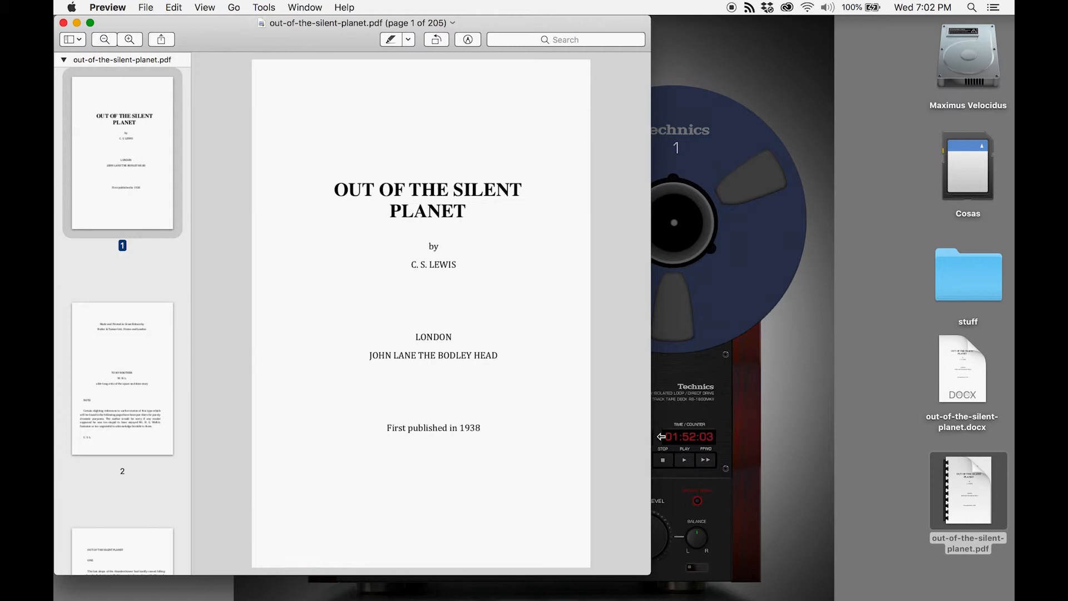
{"action": "left_click_drag", "start_coordinate": [652, 436], "coordinate": [1013, 480]}
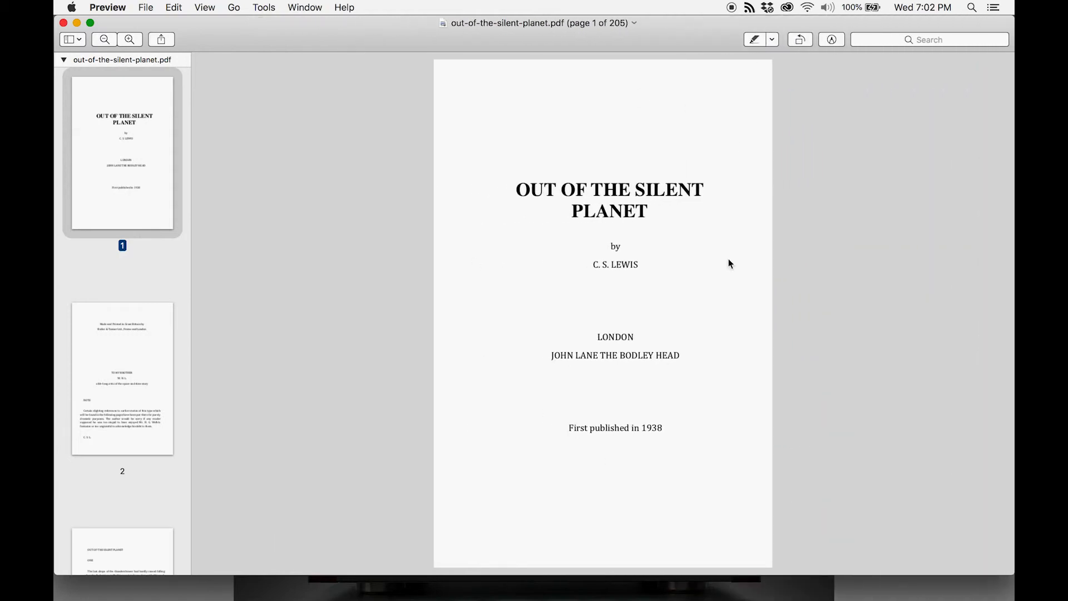
Step: Examine the PDF's facing pages from the title page into chapter TWO, checking the mirrored margins, blank pages and outside page numbers
{"action": "scroll", "coordinate": [523, 333], "scroll_direction": "down", "scroll_amount": 5}
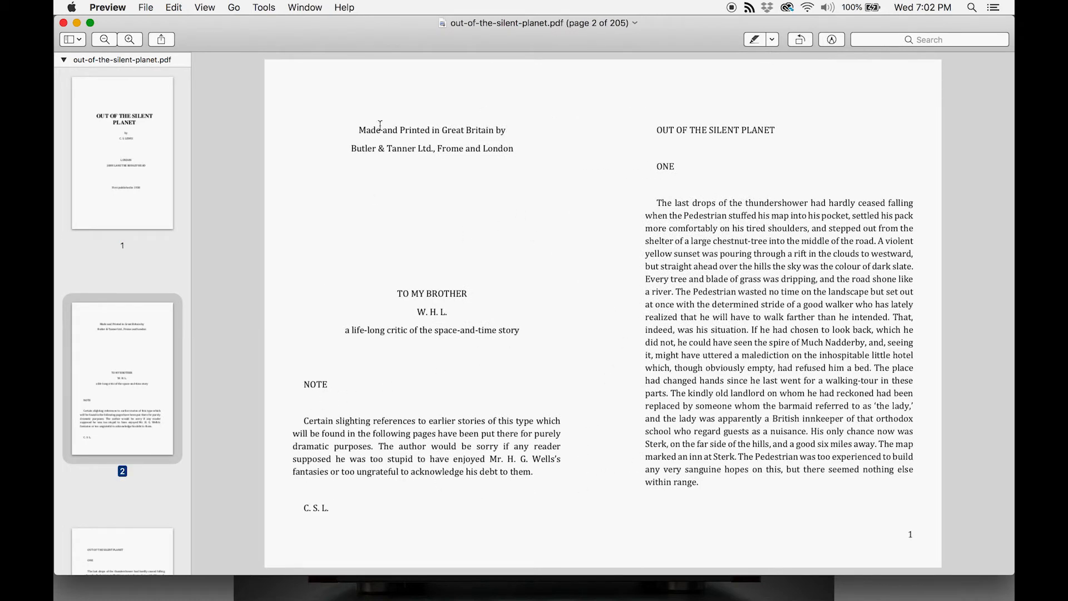
{"action": "scroll", "coordinate": [453, 230], "scroll_direction": "up", "scroll_amount": 5}
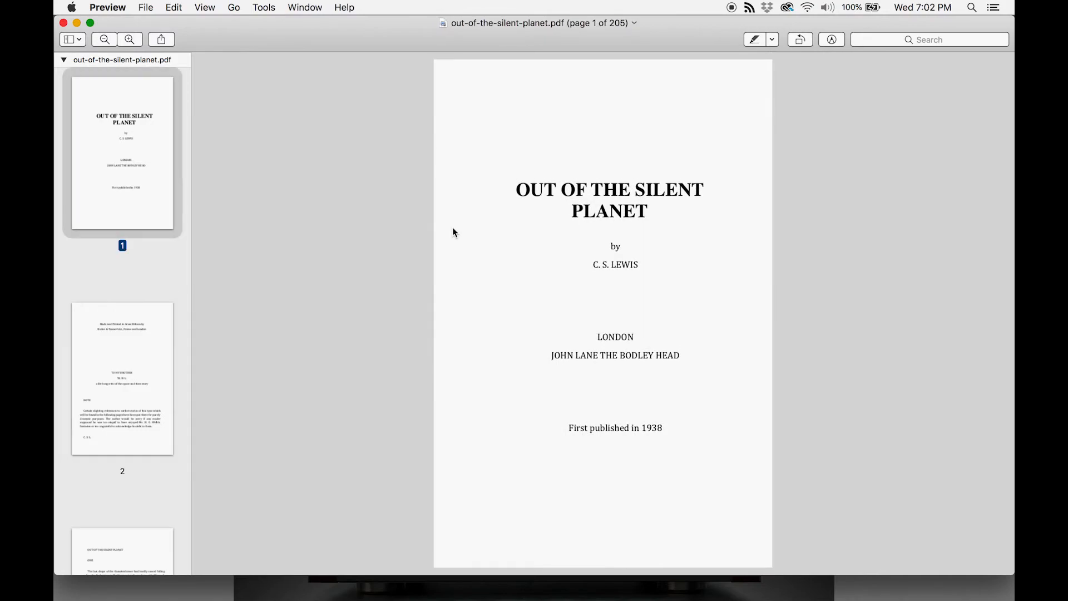
{"action": "scroll", "coordinate": [453, 231], "scroll_direction": "down", "scroll_amount": 5}
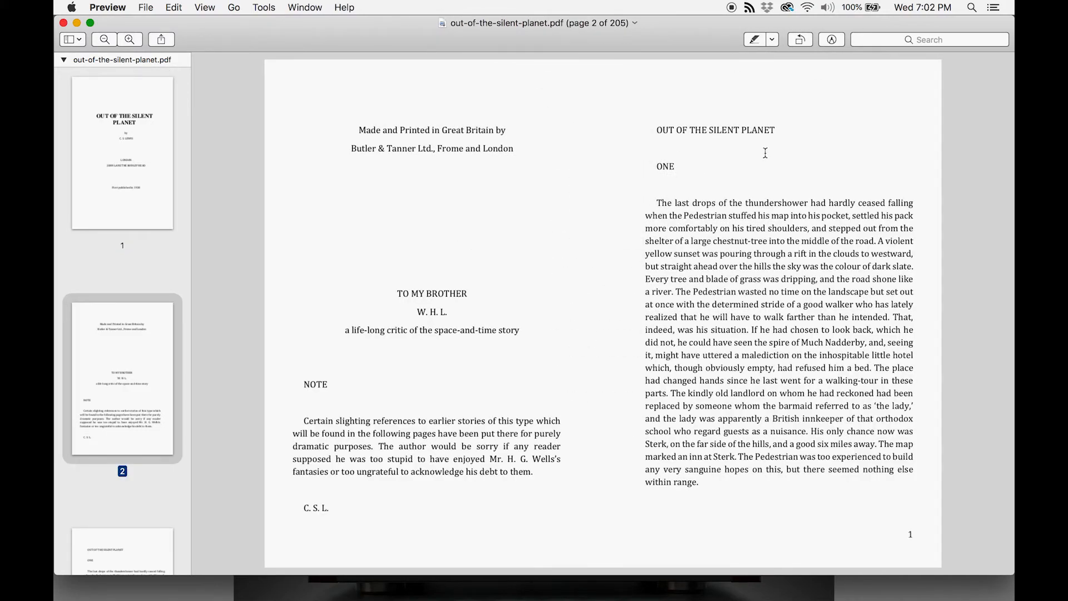
{"action": "scroll", "coordinate": [910, 532], "scroll_direction": "down", "scroll_amount": 5}
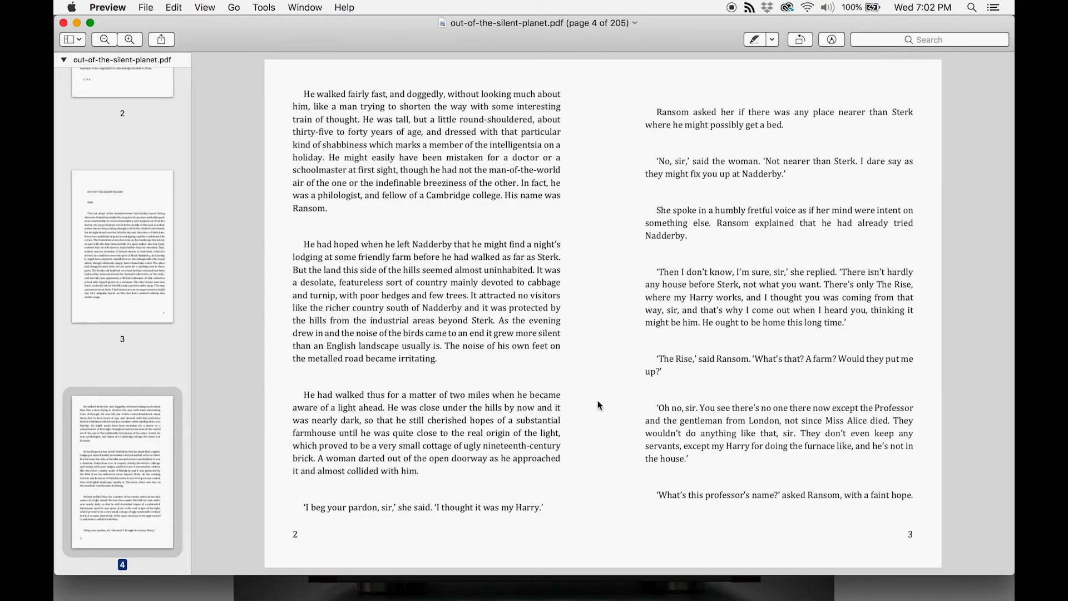
{"action": "scroll", "coordinate": [599, 399], "scroll_direction": "down", "scroll_amount": 10}
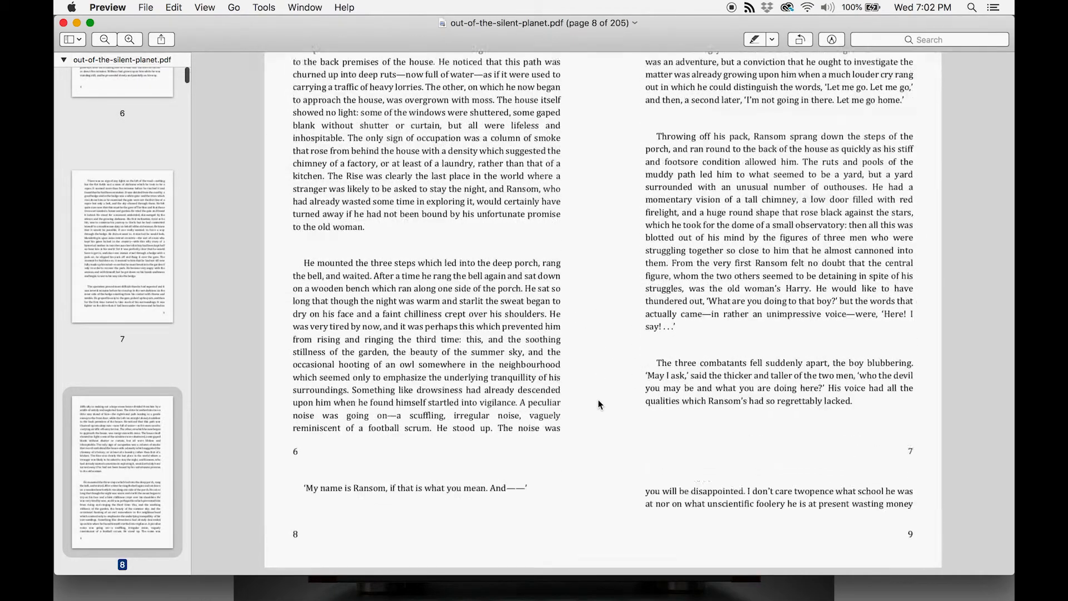
{"action": "scroll", "coordinate": [599, 399], "scroll_direction": "down", "scroll_amount": 15}
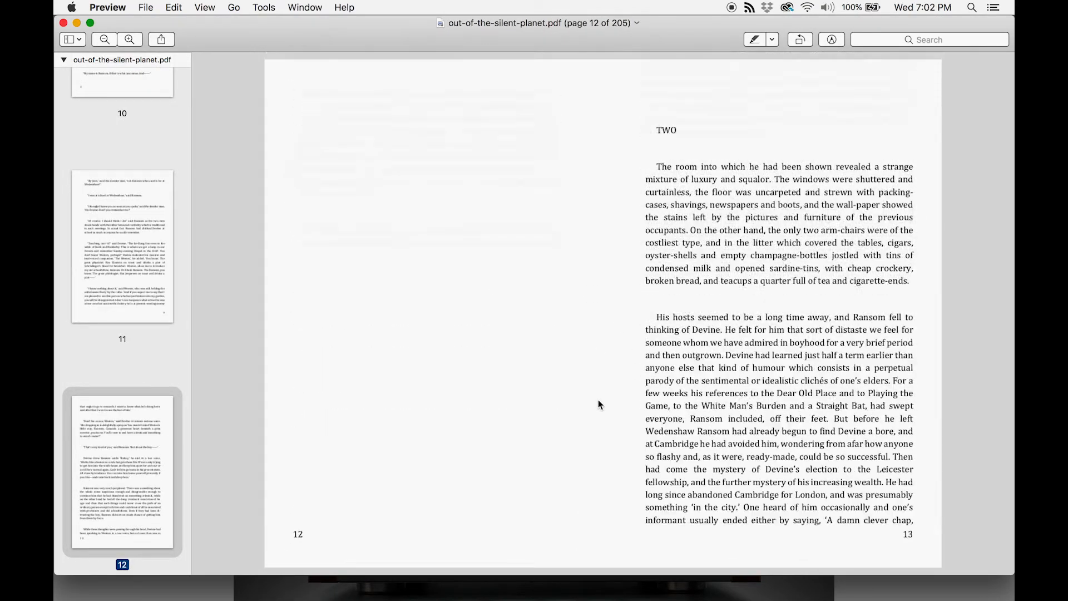
{"action": "scroll", "coordinate": [599, 400], "scroll_direction": "down", "scroll_amount": 10}
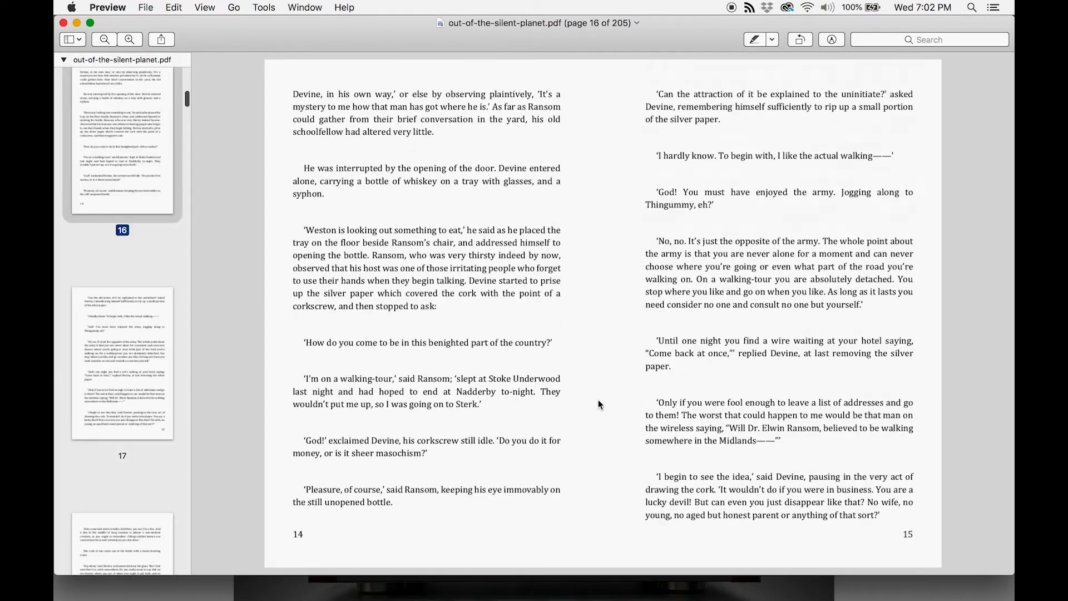
{"action": "scroll", "coordinate": [598, 400], "scroll_direction": "up", "scroll_amount": 20}
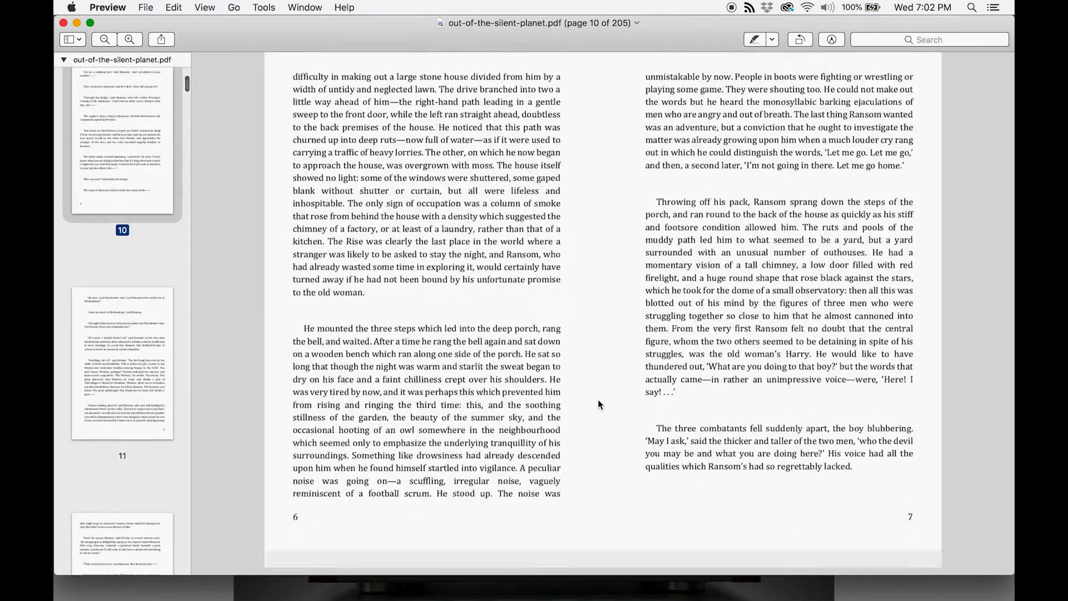
{"action": "scroll", "coordinate": [599, 399], "scroll_direction": "up", "scroll_amount": 5}
{"action": "left_click", "coordinate": [108, 7]}
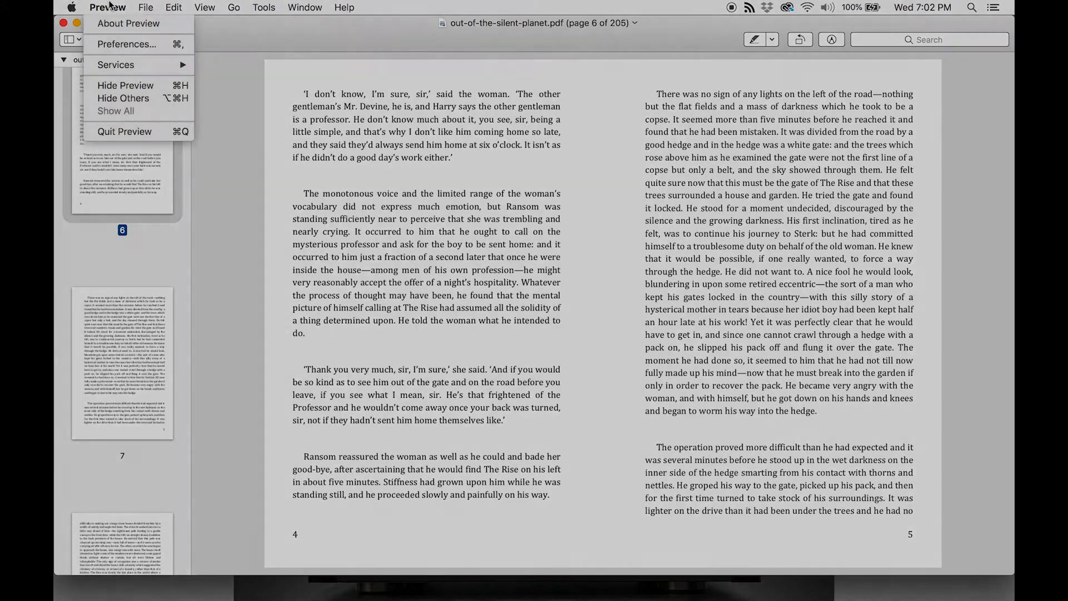